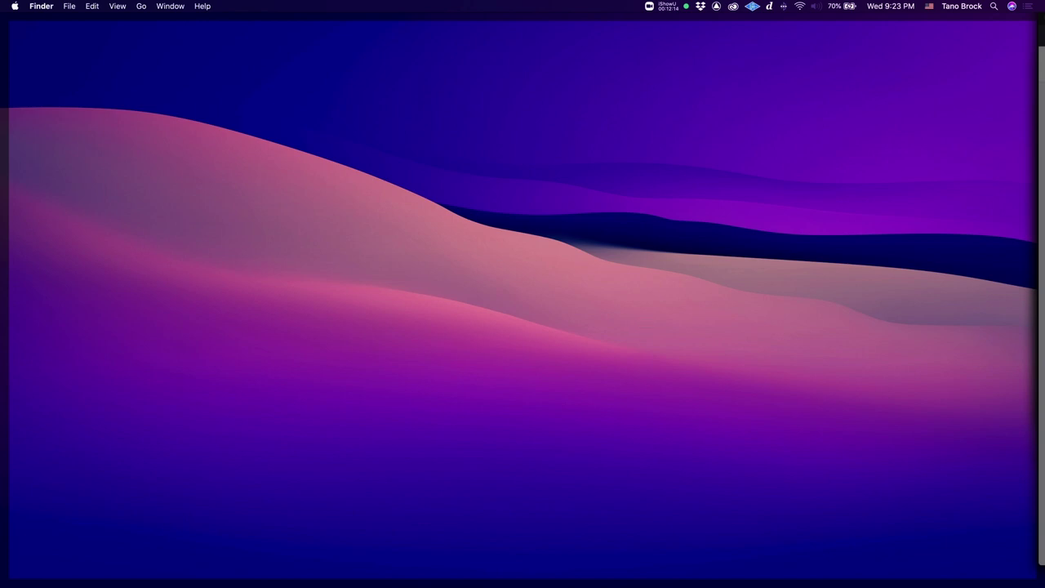
# Switch to the browser, open the Zoom account's meeting settings and locate the stereo audio and original sound options under In Meeting (Advanced)
pyautogui.hotkey('ctrl', 'Right')
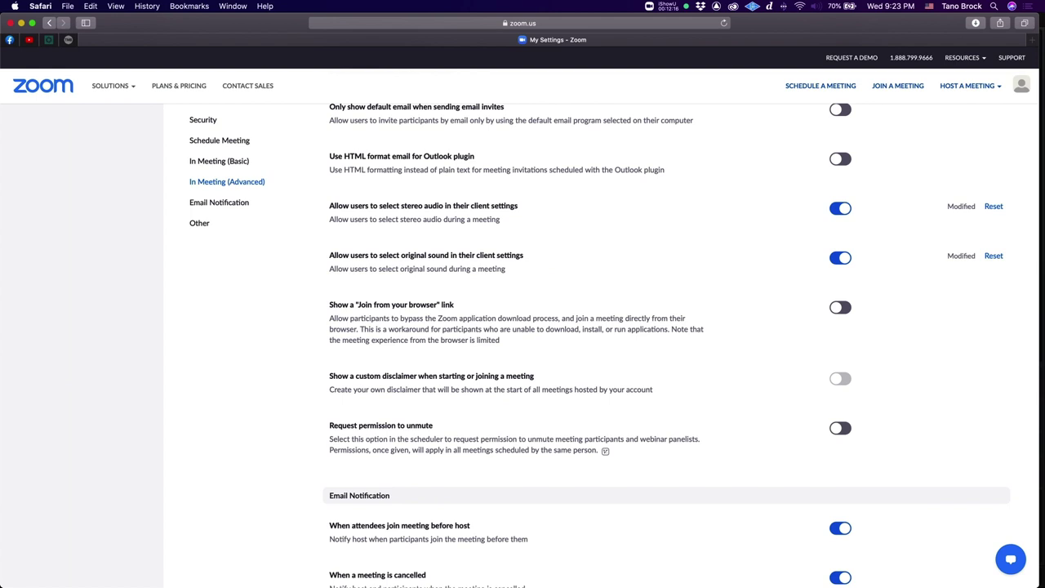
pyautogui.scroll(10, 172, 167)
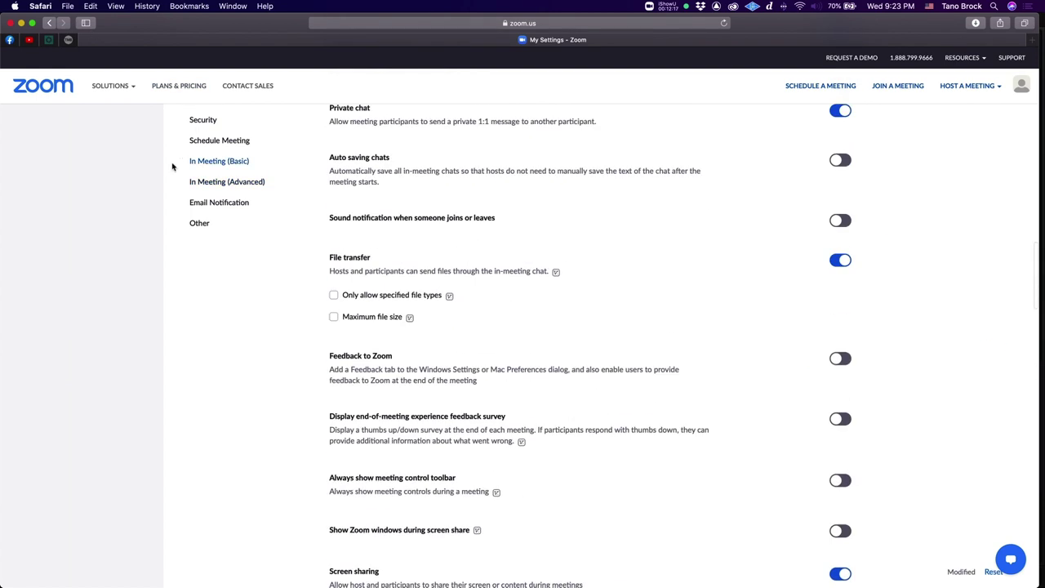
pyautogui.click(49, 289)
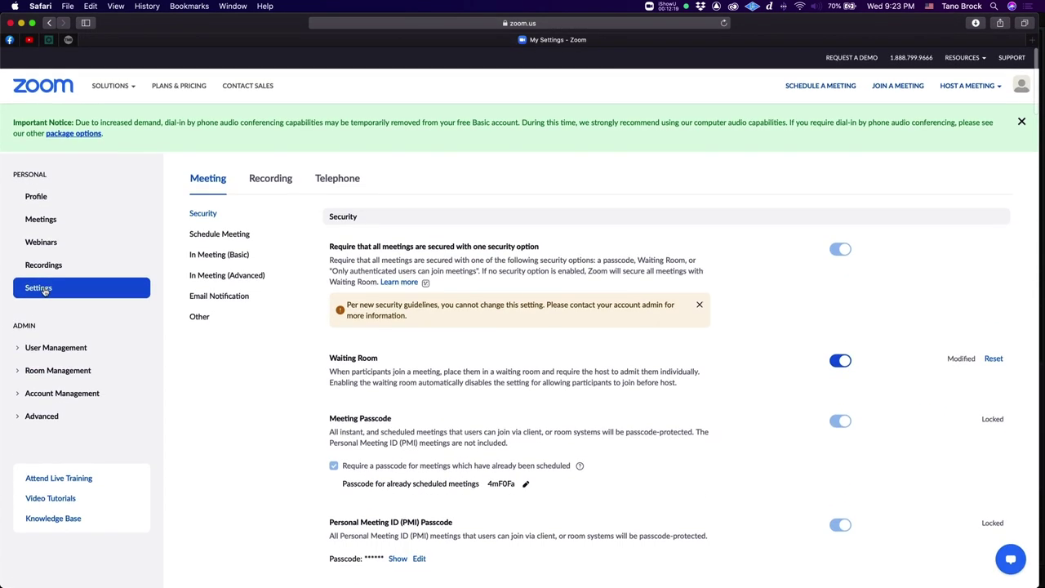
pyautogui.scroll(-2, 814, 324)
pyautogui.scroll(-20, 616, 358)
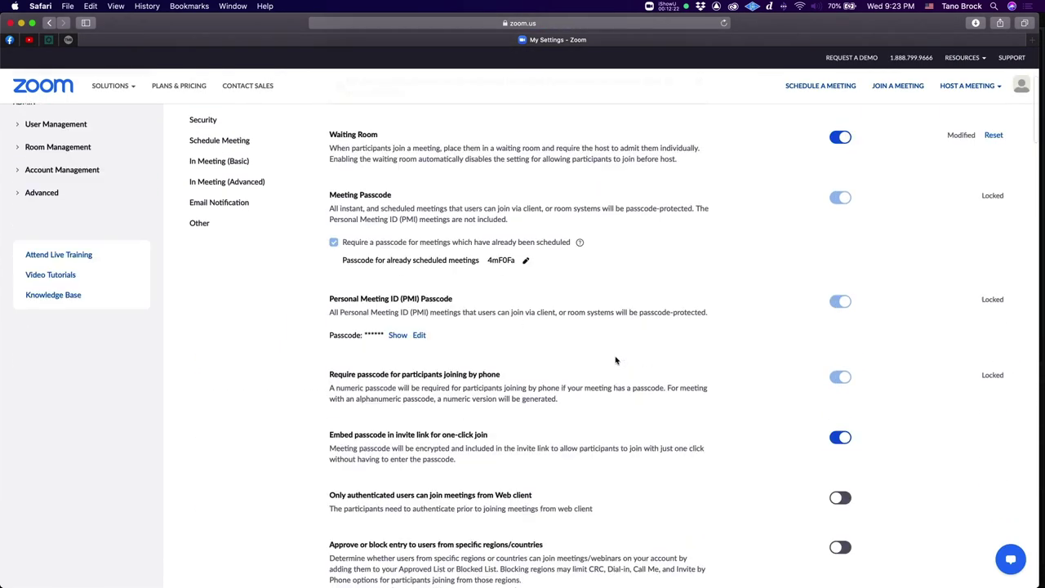
pyautogui.scroll(-10, 615, 356)
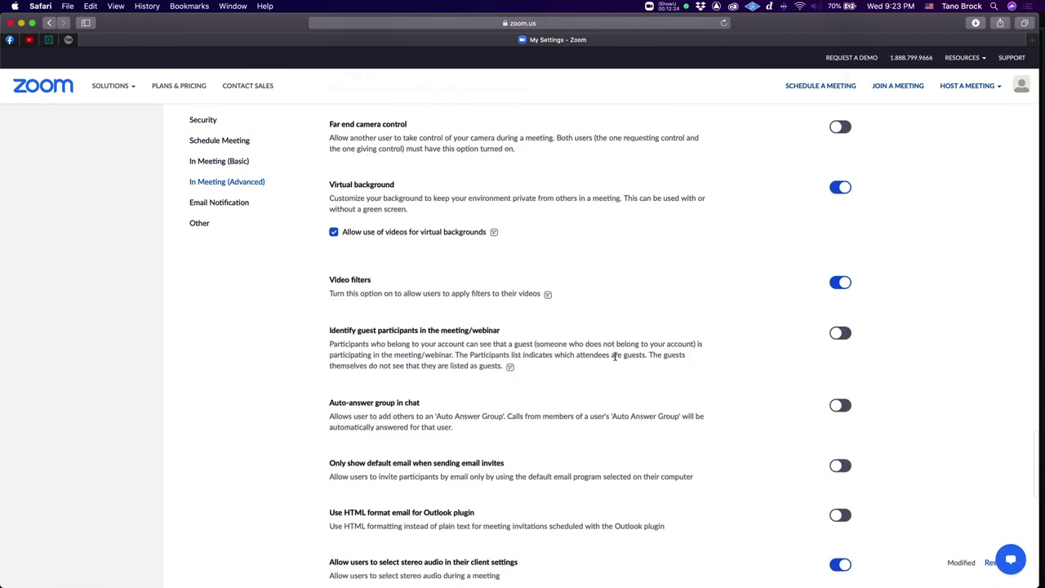
pyautogui.scroll(-1, 615, 360)
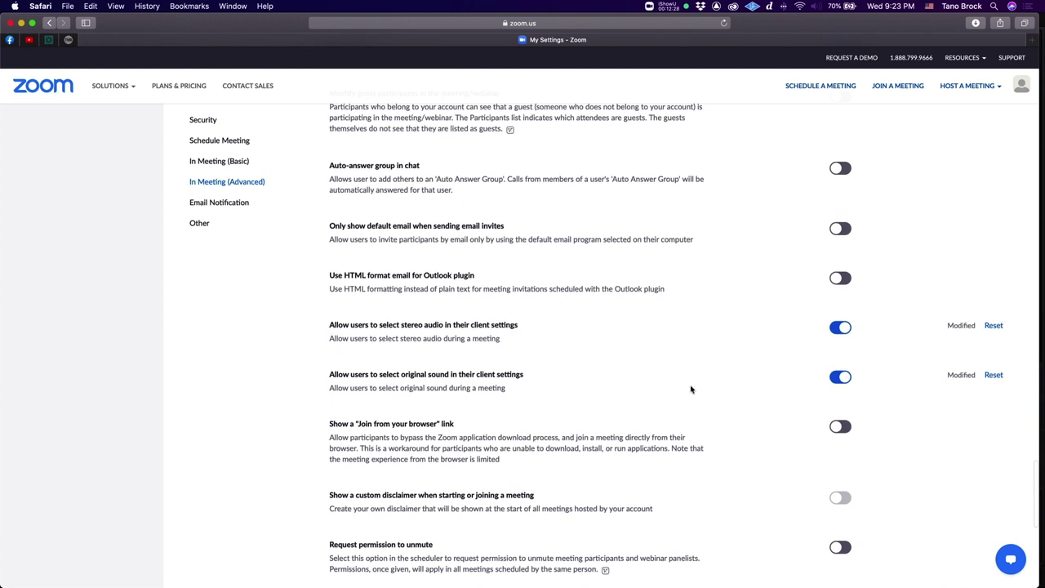
# Switch the options allowing users to select stereo audio and original sound in their client settings off and back on
pyautogui.click(841, 326)
pyautogui.click(836, 330)
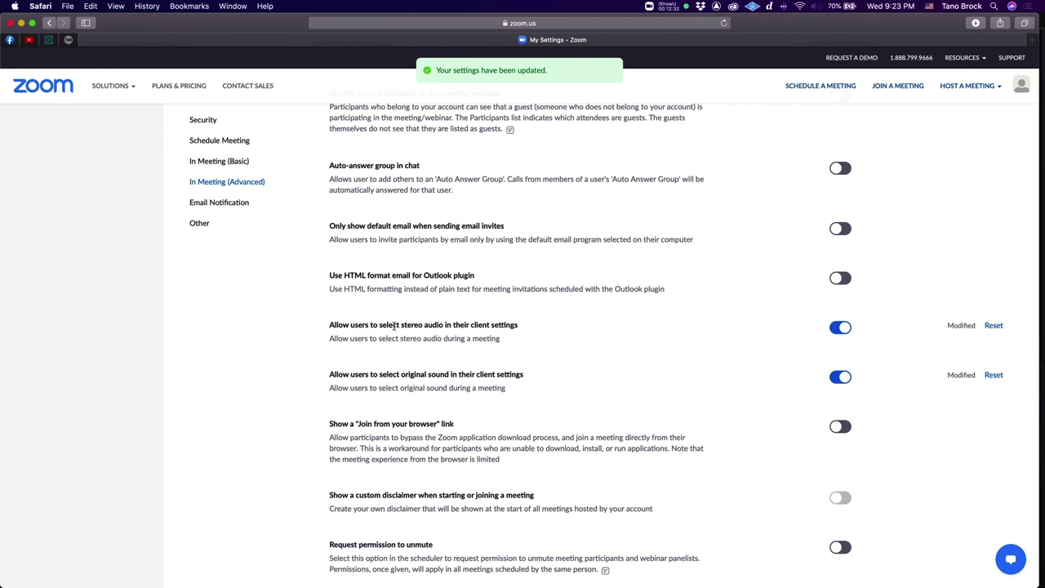
pyautogui.scroll(-1, 508, 327)
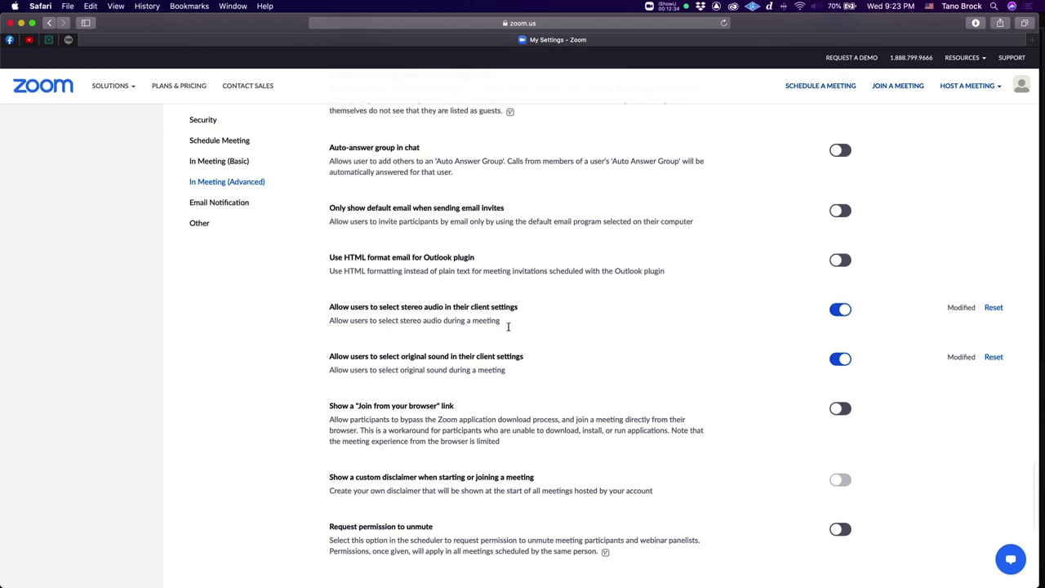
pyautogui.scroll(-1, 441, 355)
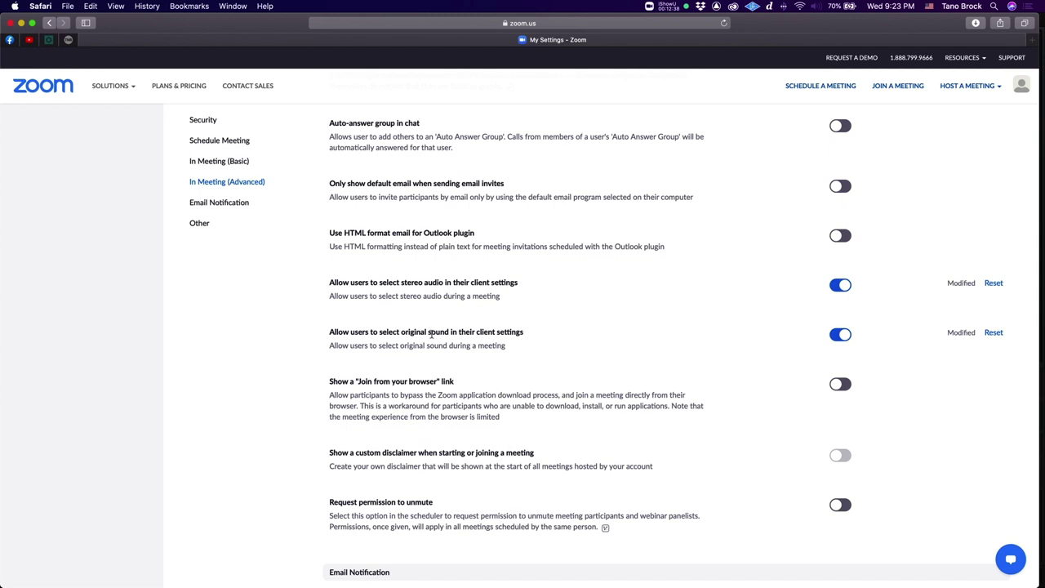
pyautogui.click(843, 335)
pyautogui.click(845, 339)
# Switch to the Zoom desktop app and look through the account menu
pyautogui.press('super+Tab')
pyautogui.click(747, 117)
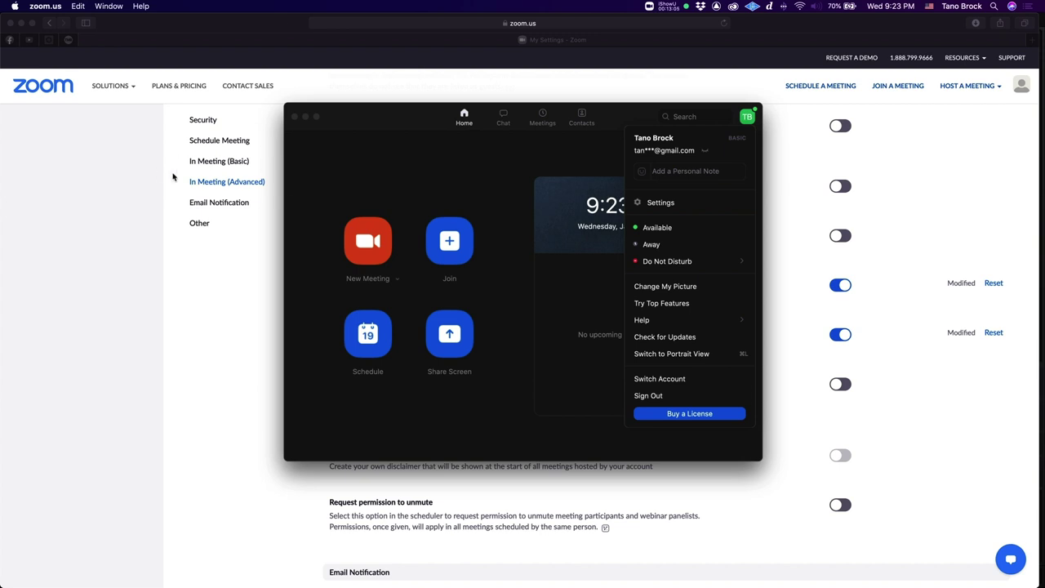
pyautogui.moveTo(743, 118)
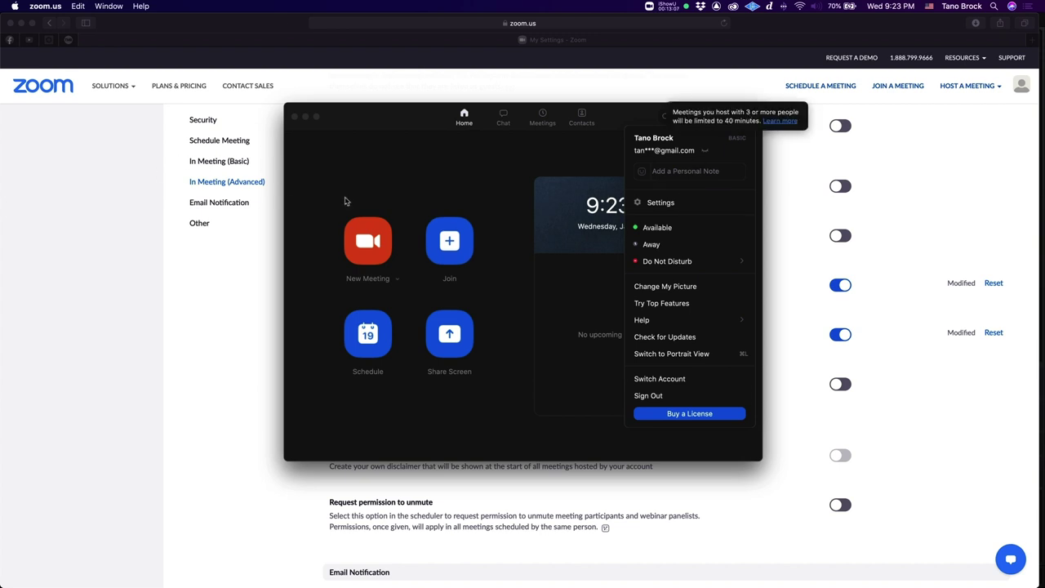
pyautogui.click(408, 168)
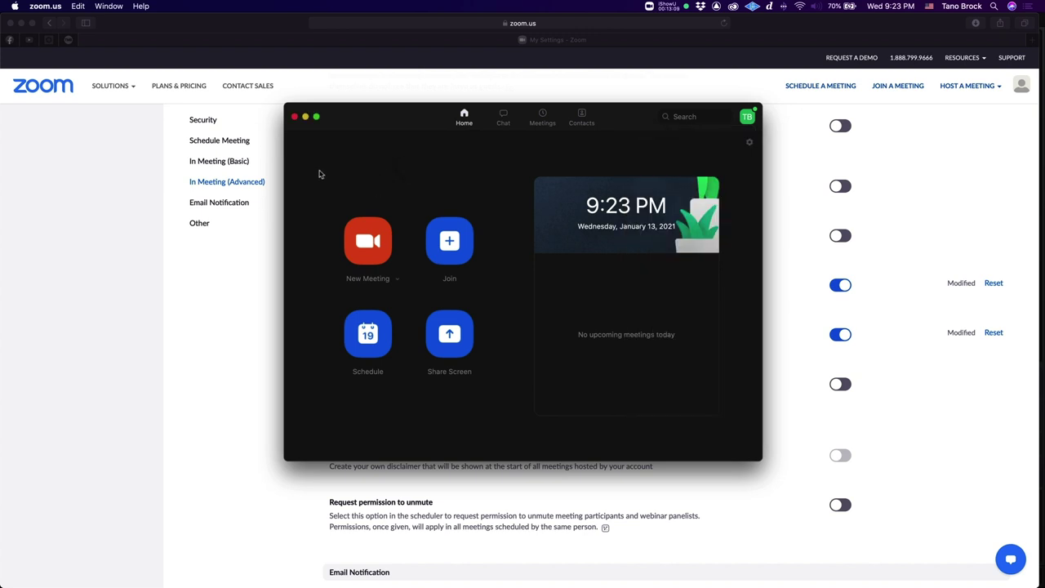
# Open the Zoom desktop app's Audio preferences and bring the Music and Professional Audio options into view
pyautogui.click(44, 6)
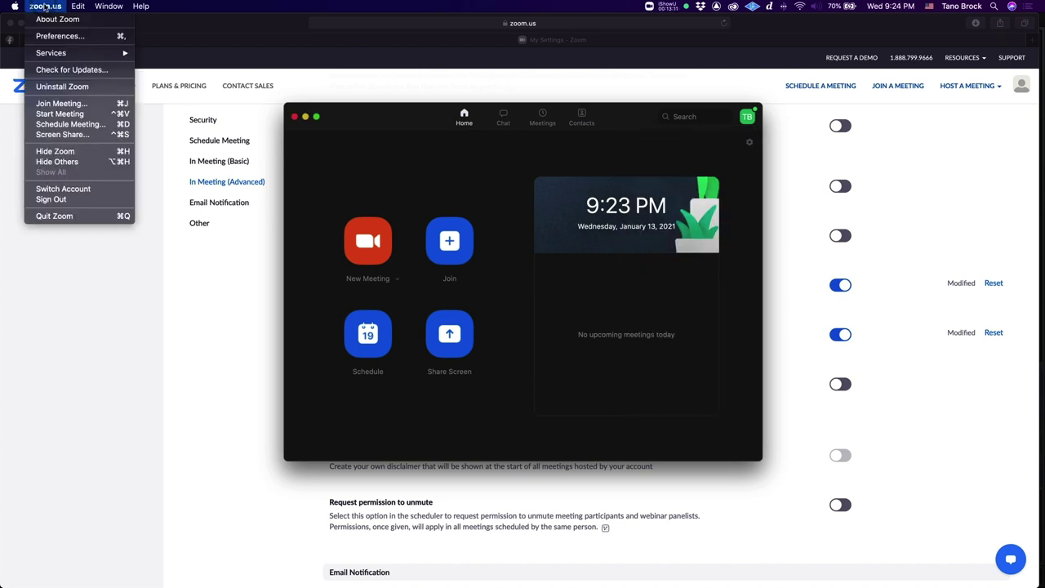
pyautogui.click(64, 36)
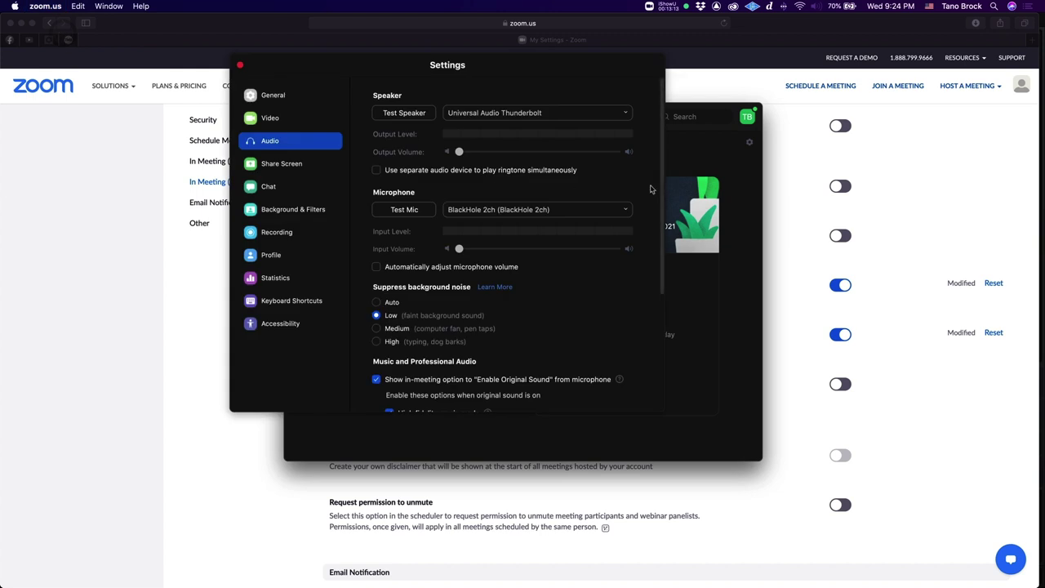
pyautogui.click(287, 141)
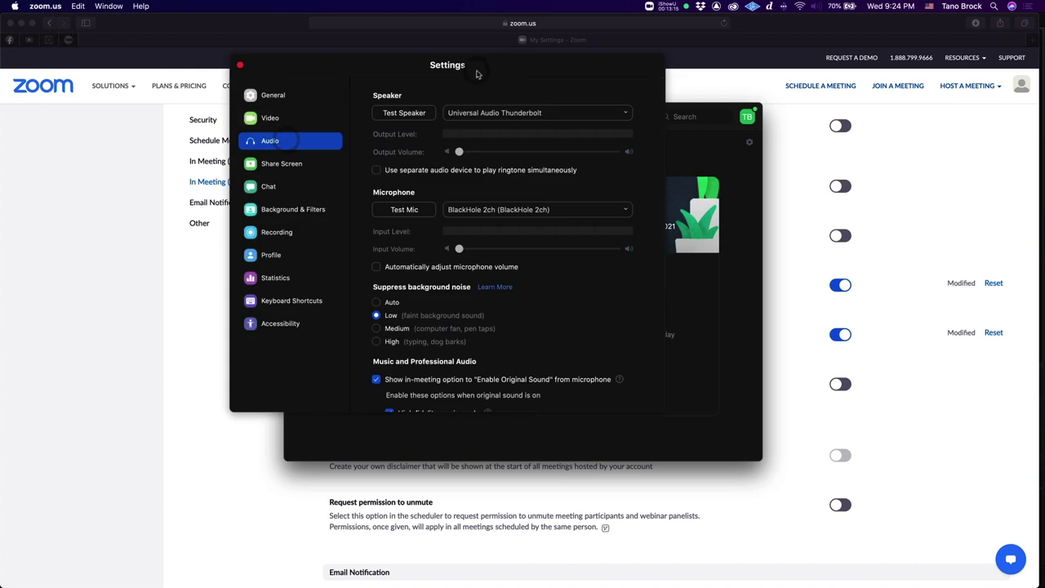
pyautogui.moveTo(477, 74); pyautogui.dragTo(531, 117)
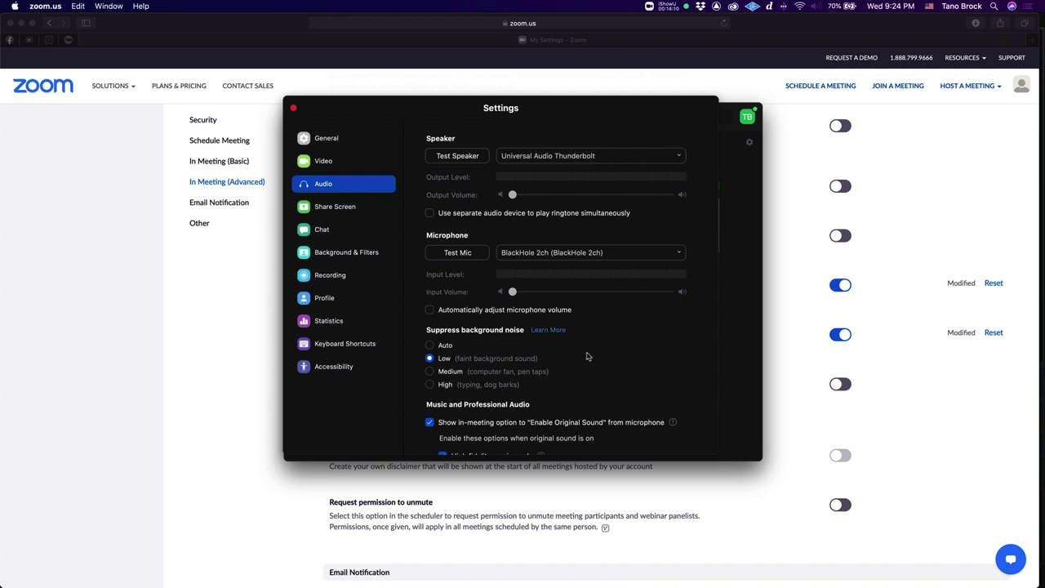
pyautogui.scroll(-3, 586, 356)
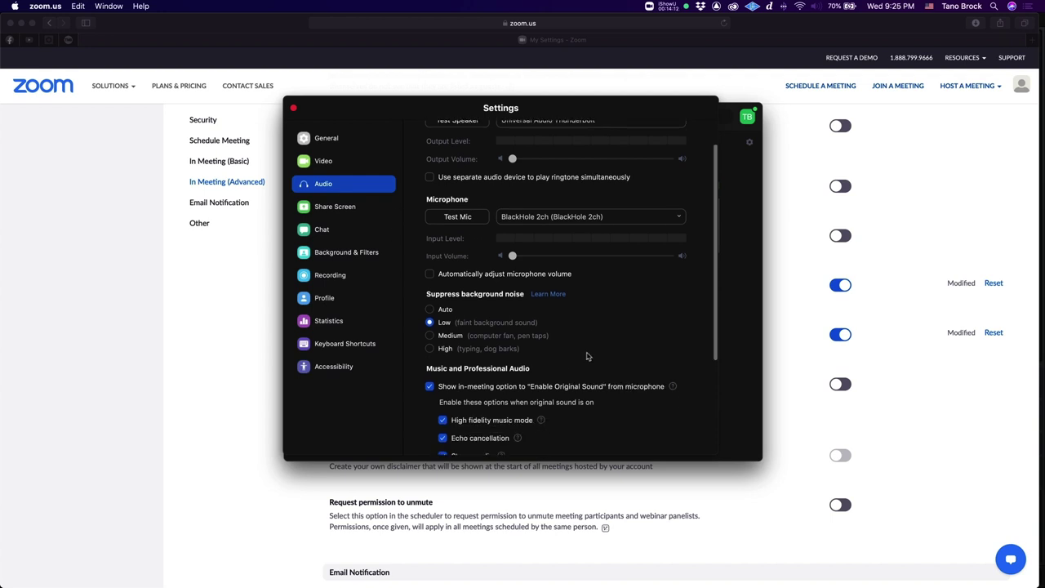
pyautogui.scroll(-2, 586, 356)
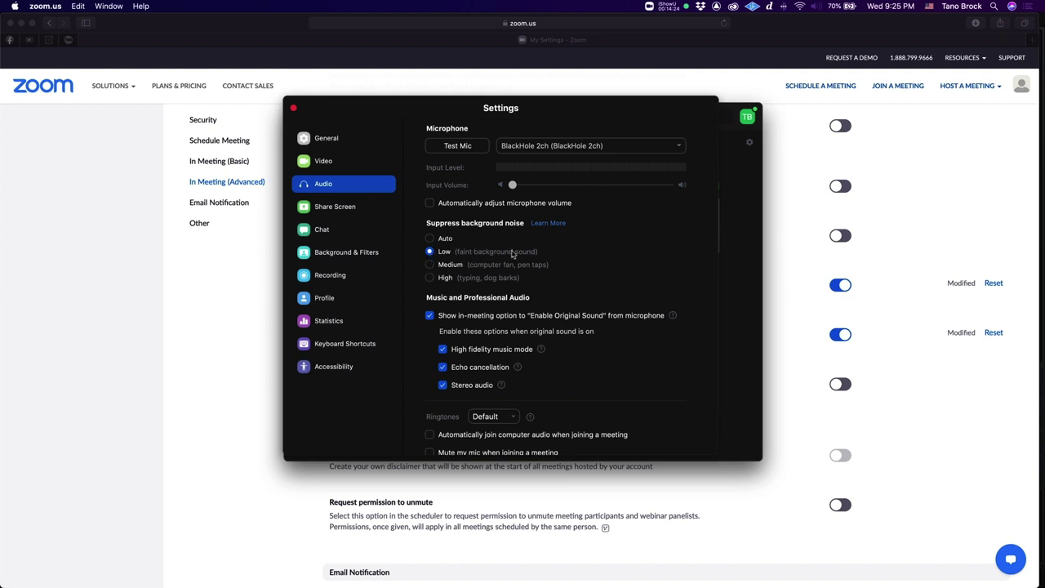
pyautogui.scroll(-1, 513, 254)
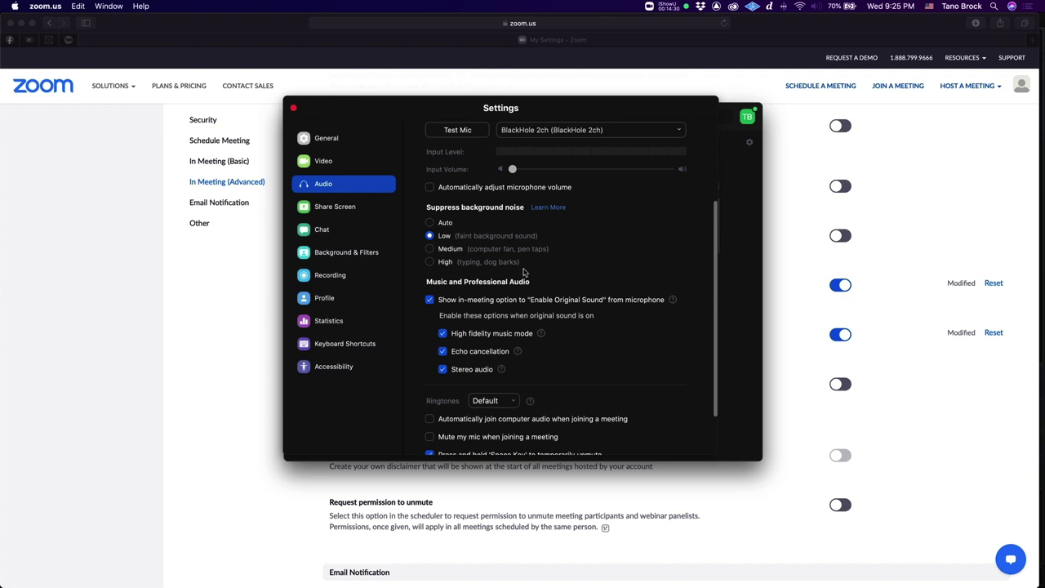
# Check which version of the Zoom desktop app is installed, then reposition the Settings window over the main Zoom window
pyautogui.click(48, 6)
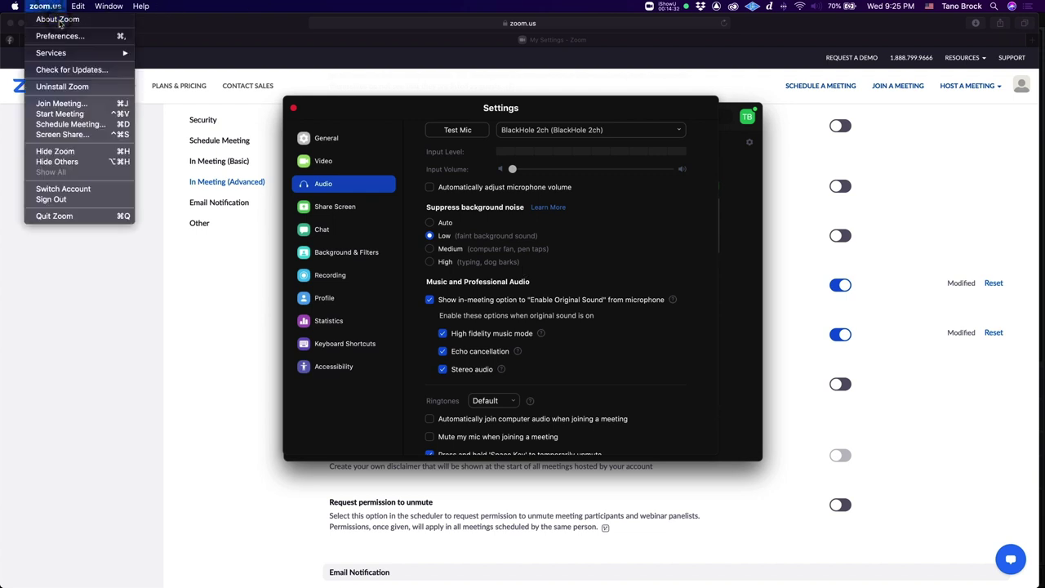
pyautogui.click(59, 23)
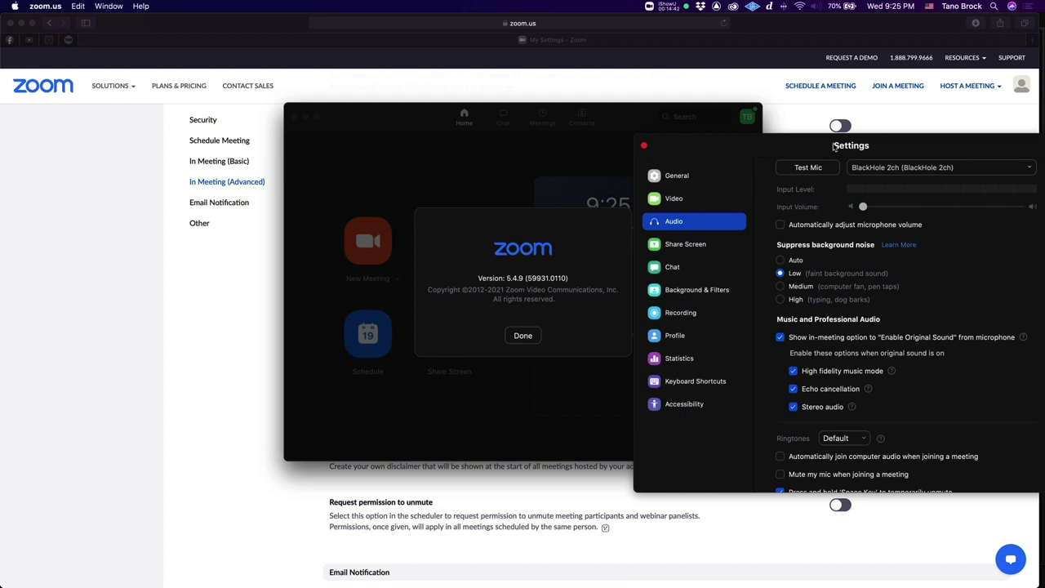
pyautogui.click(522, 335)
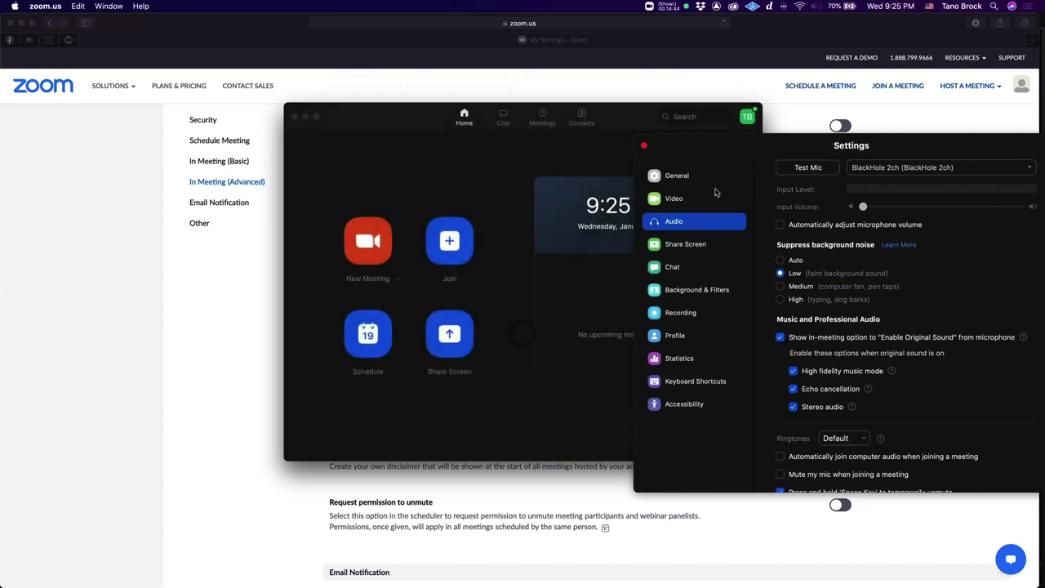
pyautogui.moveTo(804, 143); pyautogui.dragTo(429, 113)
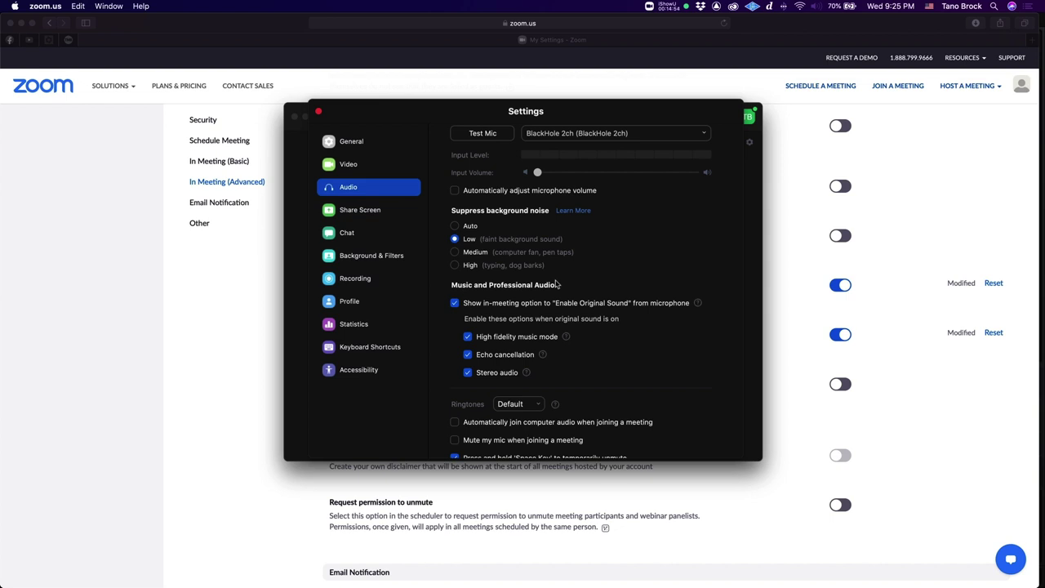
# Review the explanations of High fidelity music mode, Echo cancellation and Stereo audio in the professional audio options
pyautogui.scroll(-1, 557, 283)
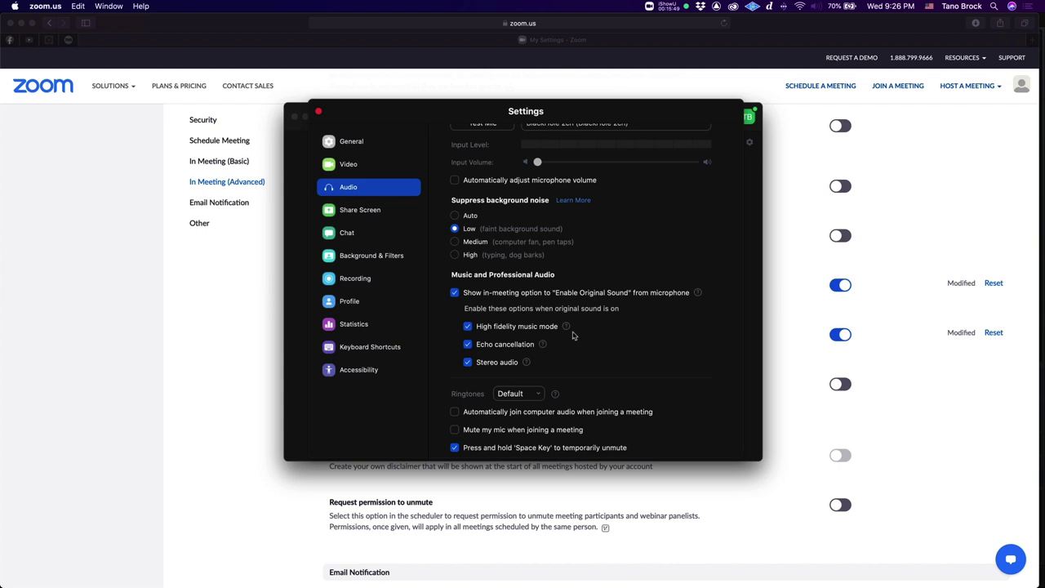
pyautogui.scroll(1, 577, 335)
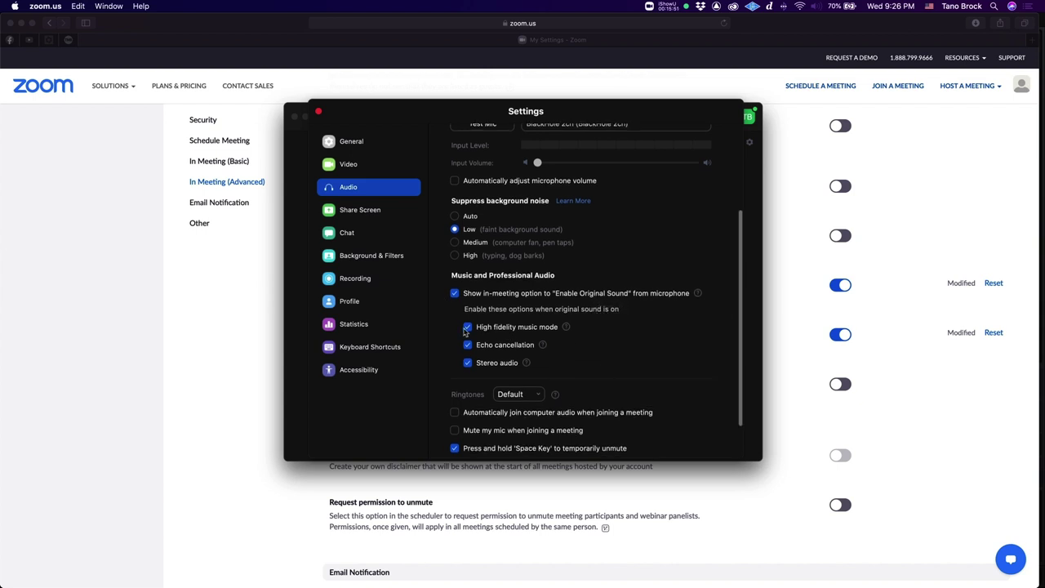
pyautogui.moveTo(569, 328)
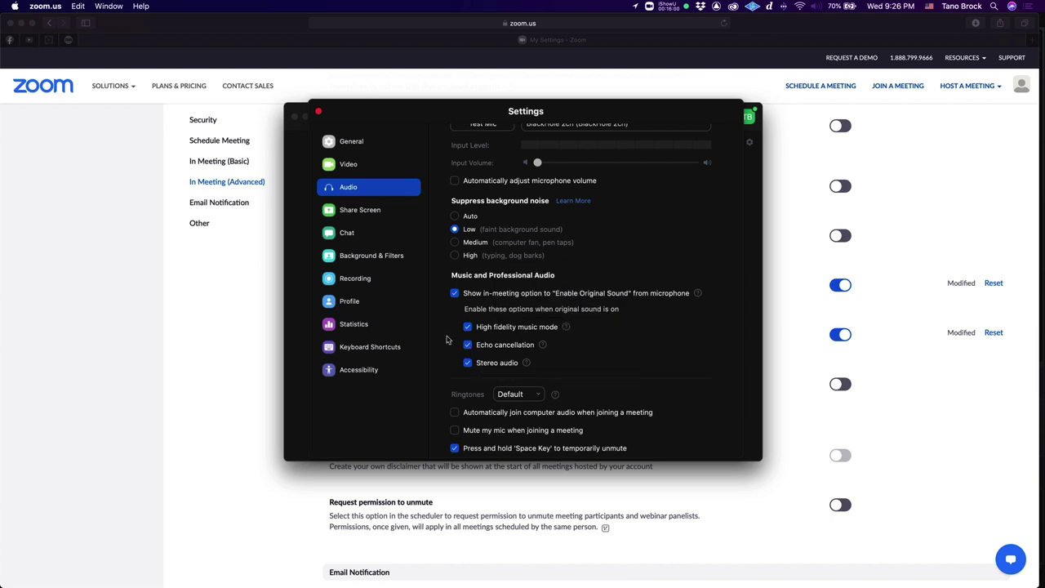
pyautogui.moveTo(546, 346)
pyautogui.moveTo(527, 363)
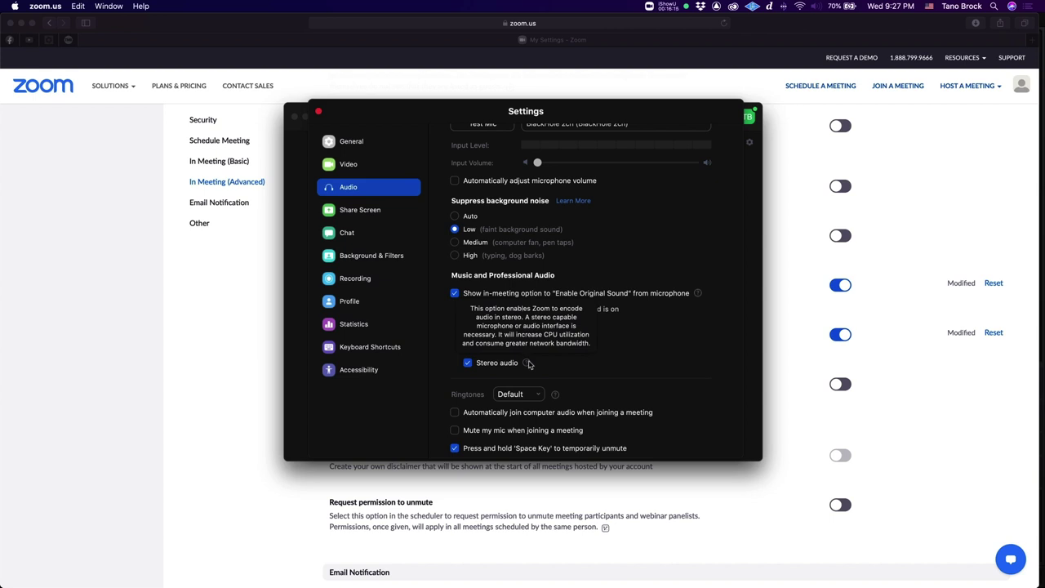
# Bring the Zoom web settings forward and move the Settings window aside to compare the stereo audio and original sound options
pyautogui.click(795, 364)
pyautogui.moveTo(455, 111); pyautogui.dragTo(282, 93)
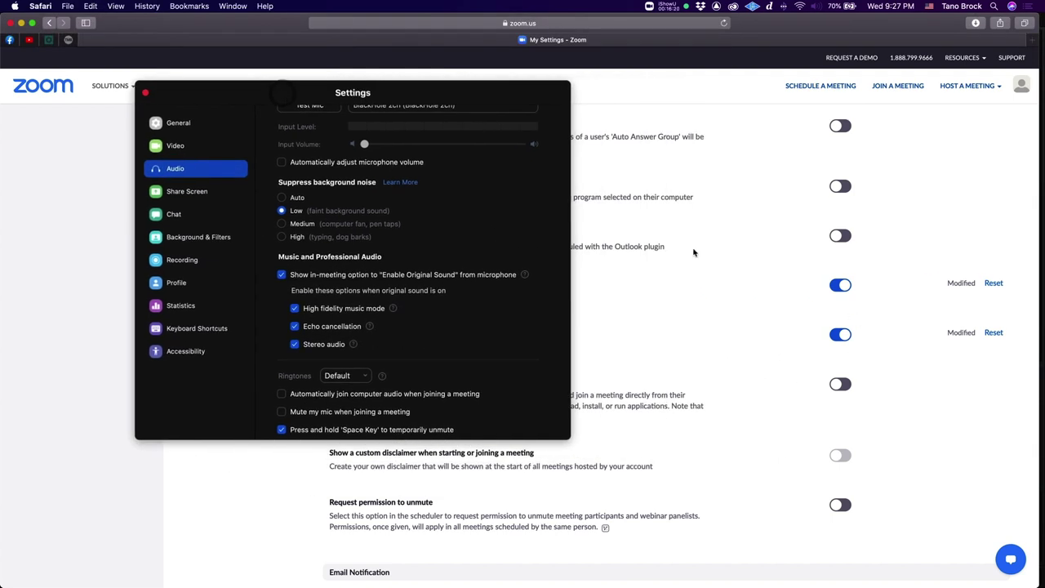
pyautogui.moveTo(485, 93); pyautogui.dragTo(239, 101)
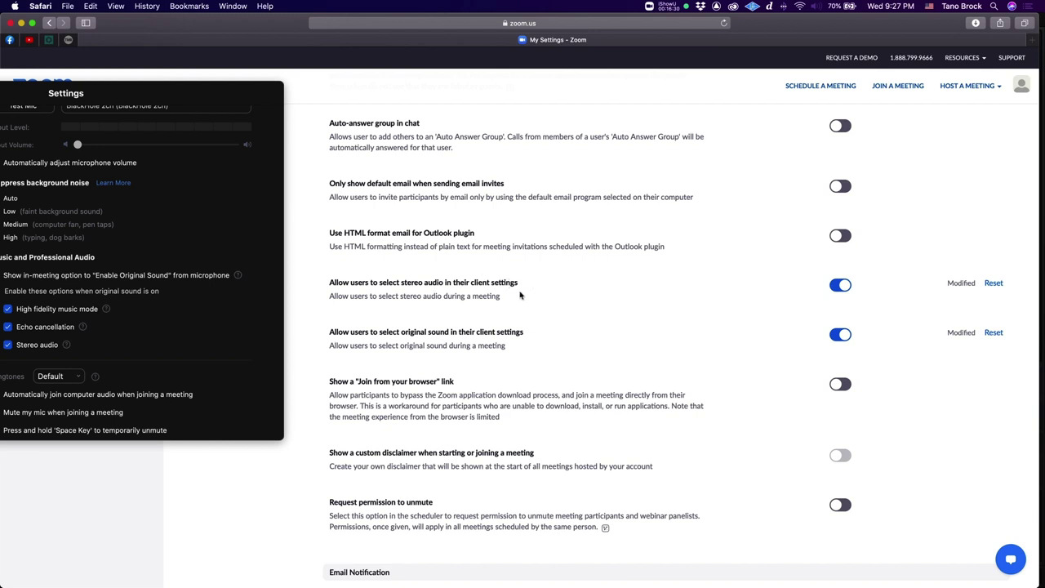
pyautogui.moveTo(168, 98); pyautogui.dragTo(542, 113)
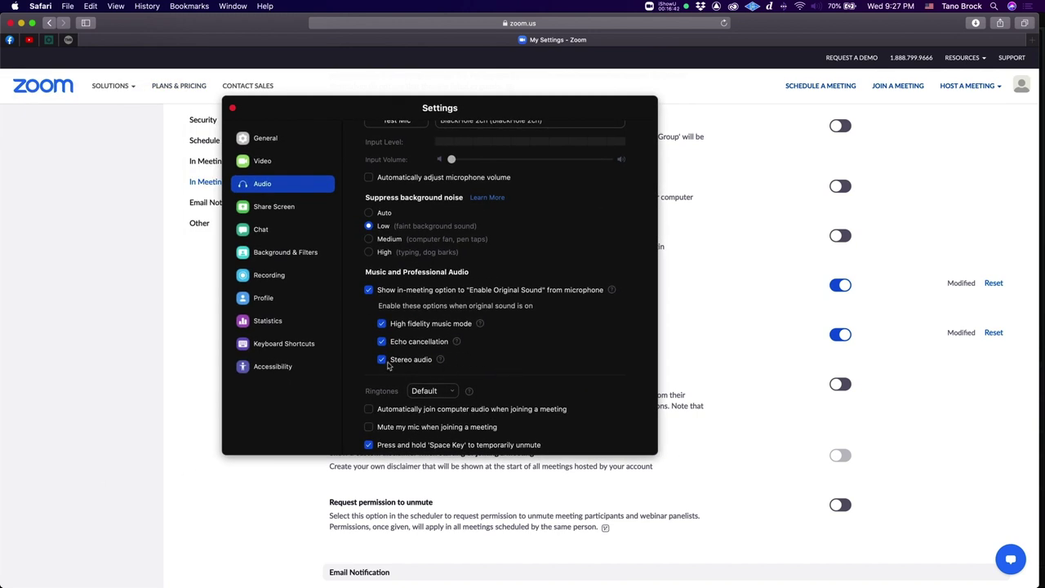
# Set Echo Cancellation to Auto in the advanced audio options and return to the speaker and microphone settings
pyautogui.scroll(-3, 501, 356)
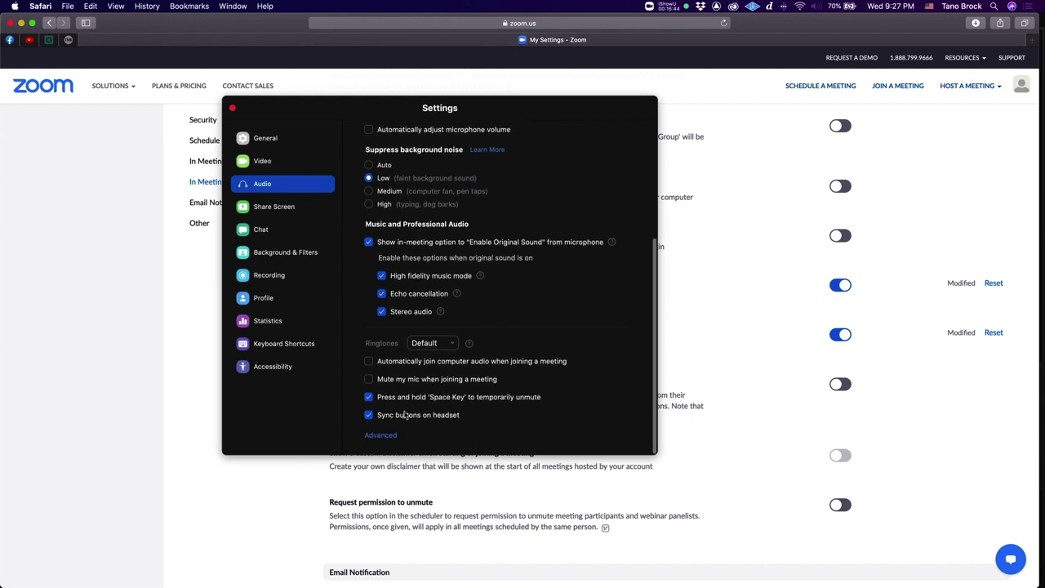
pyautogui.click(384, 435)
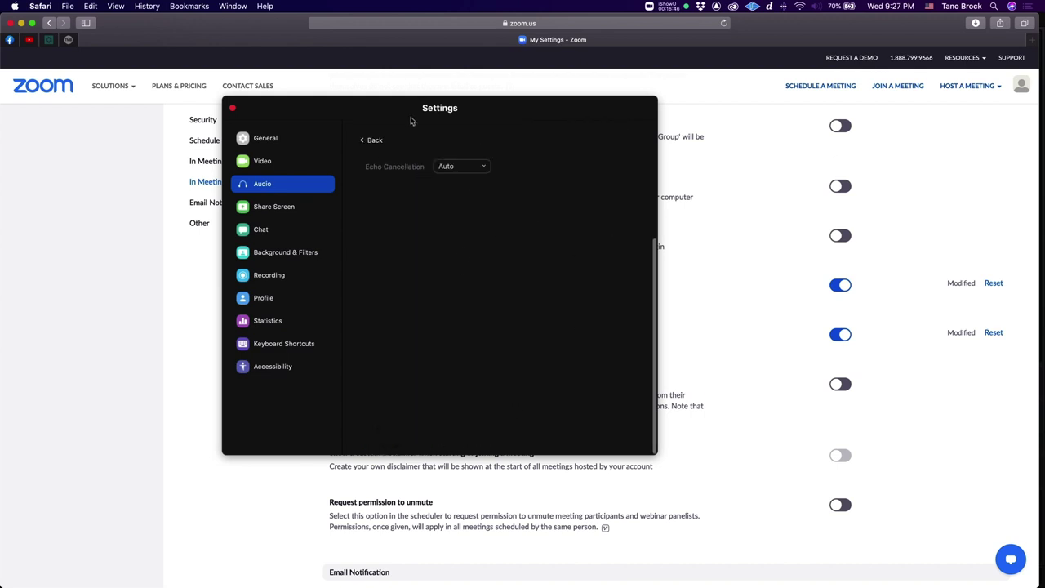
pyautogui.click(454, 168)
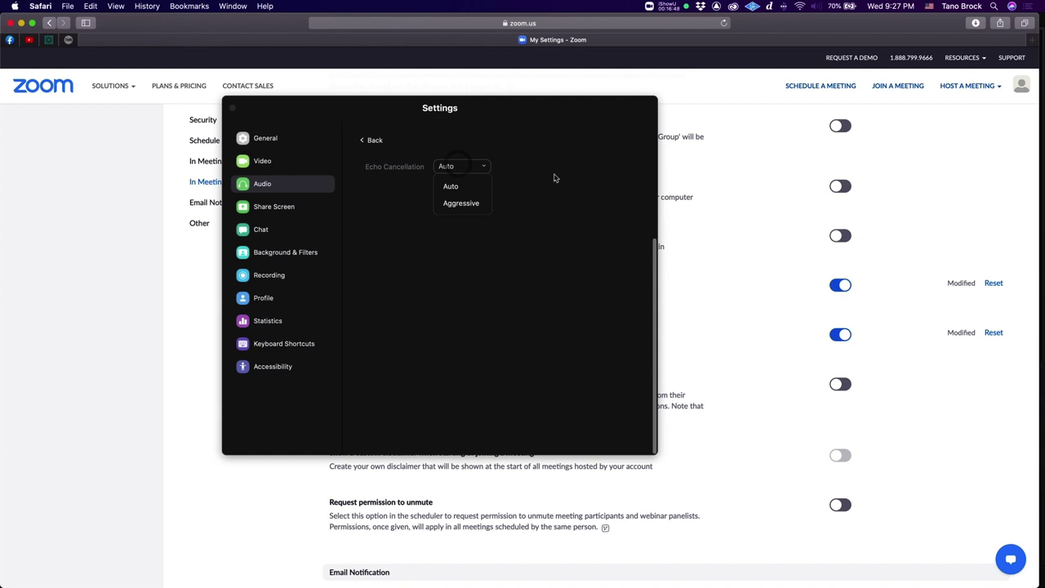
pyautogui.click(457, 186)
pyautogui.click(372, 140)
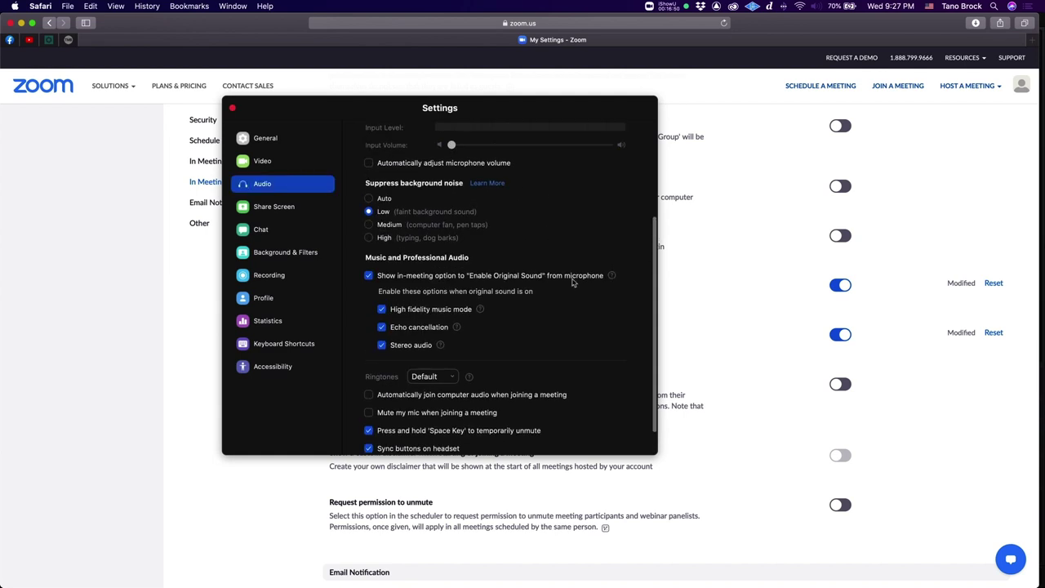
pyautogui.scroll(3, 573, 283)
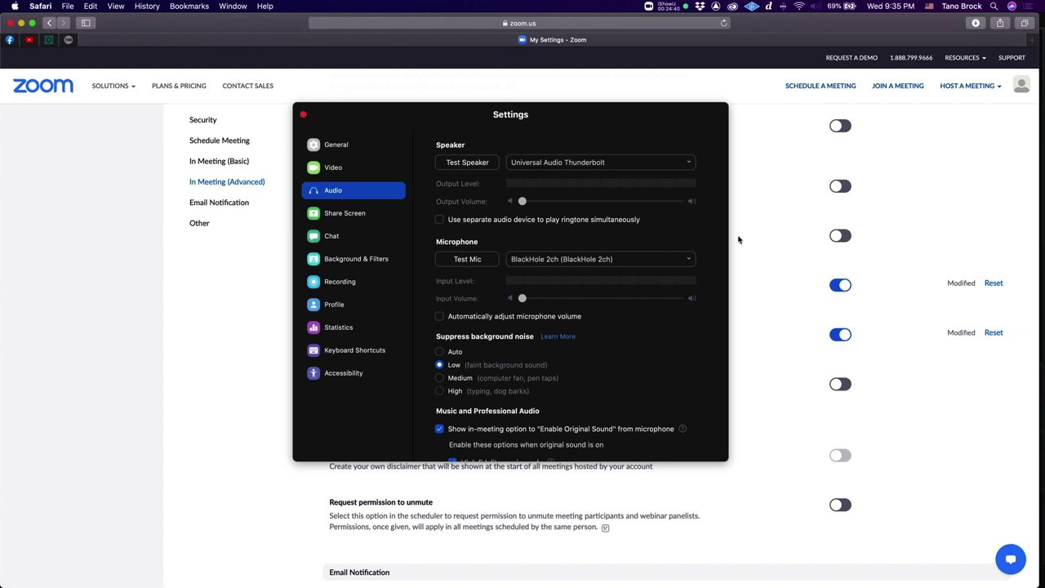
# Select BlackHole 2ch as Zoom's microphone and Universal Audio Thunderbolt as its speaker
pyautogui.click(566, 259)
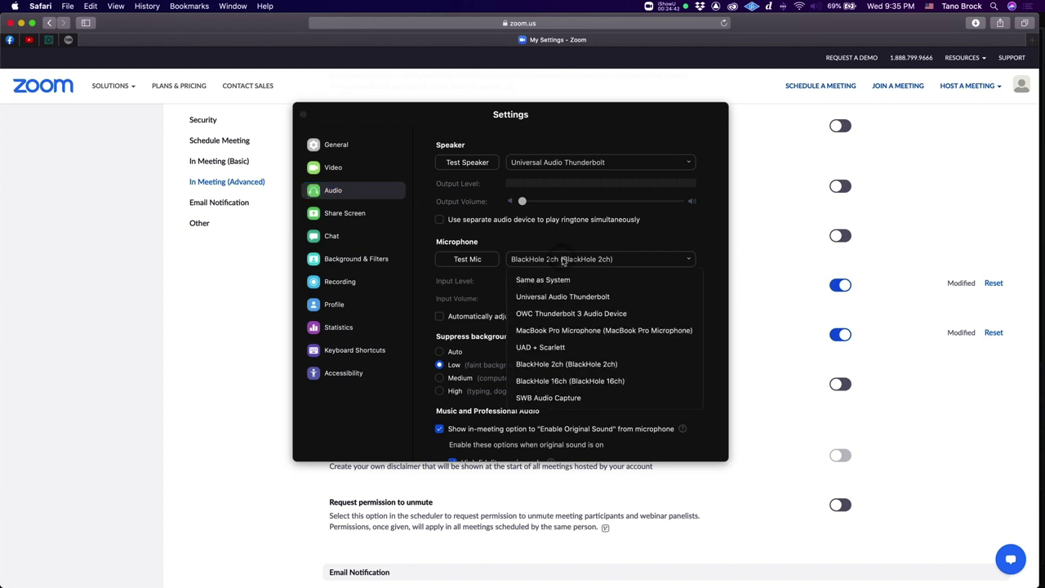
pyautogui.click(584, 369)
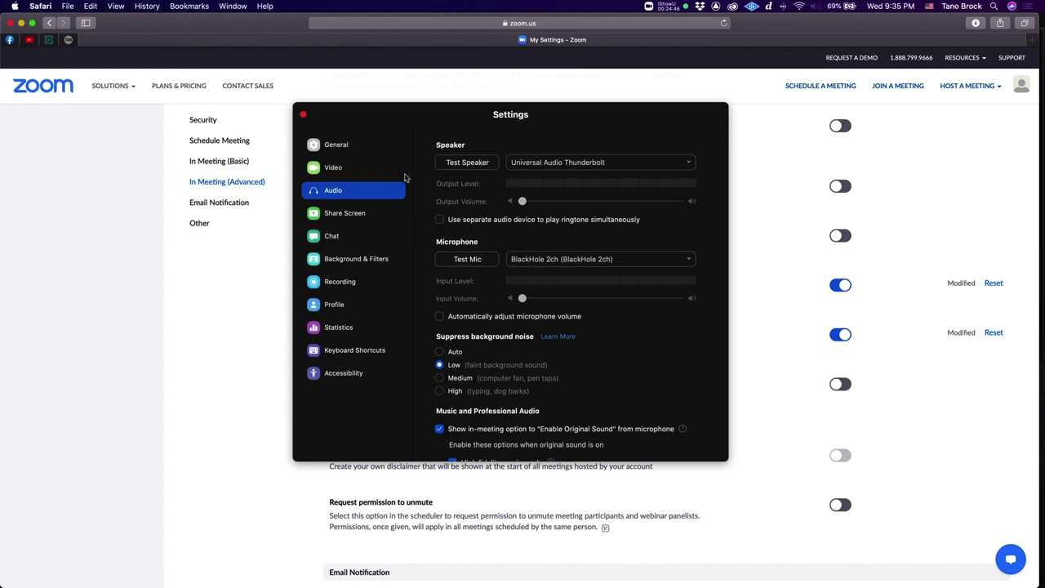
pyautogui.click(572, 166)
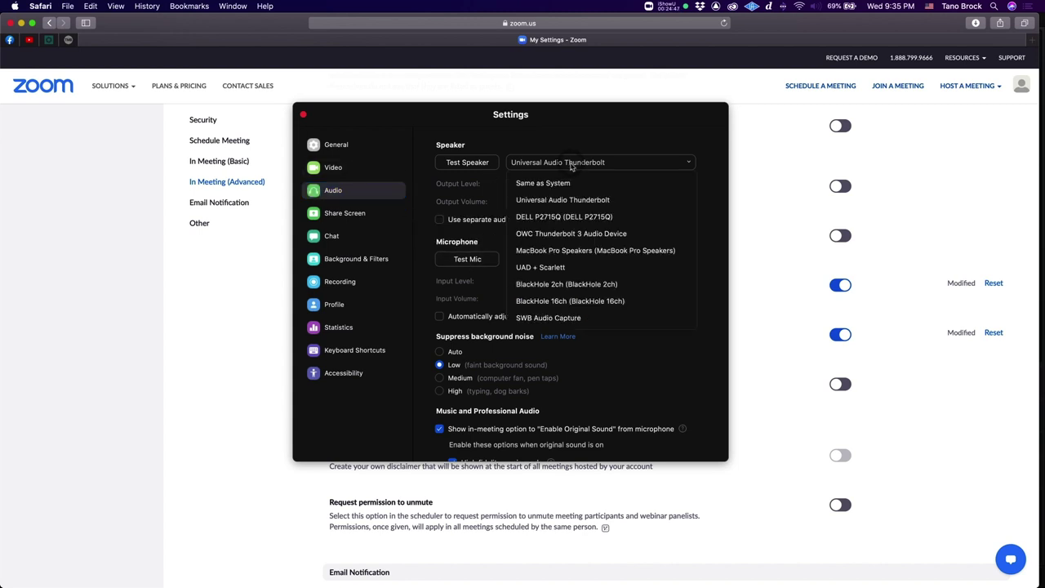
pyautogui.click(600, 199)
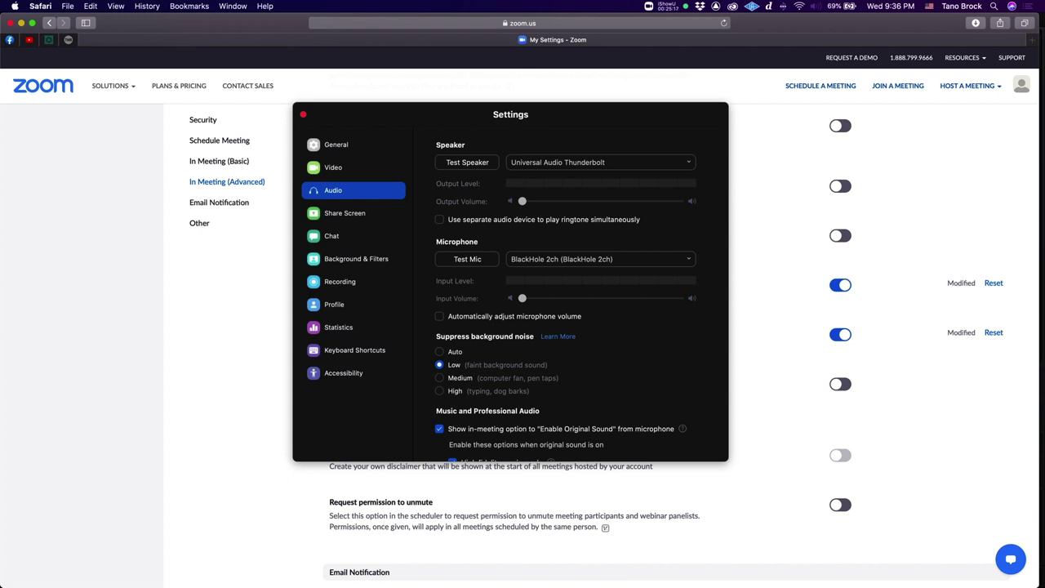
# Switch to Console, close the Zoom Settings window covering the mixer, and start playback of the current track in Spotify
pyautogui.press('super+Tab')
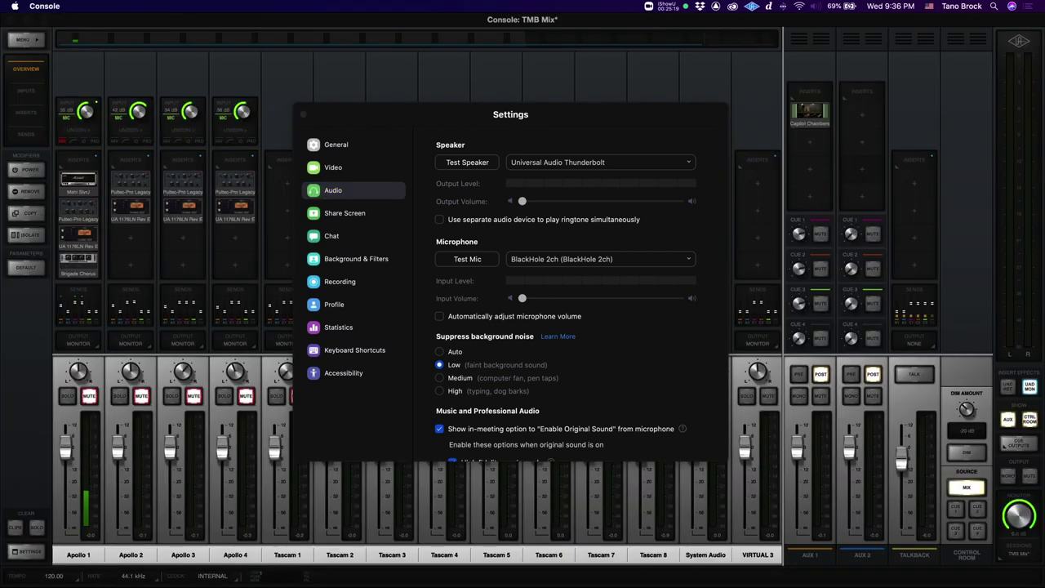
pyautogui.click(302, 116)
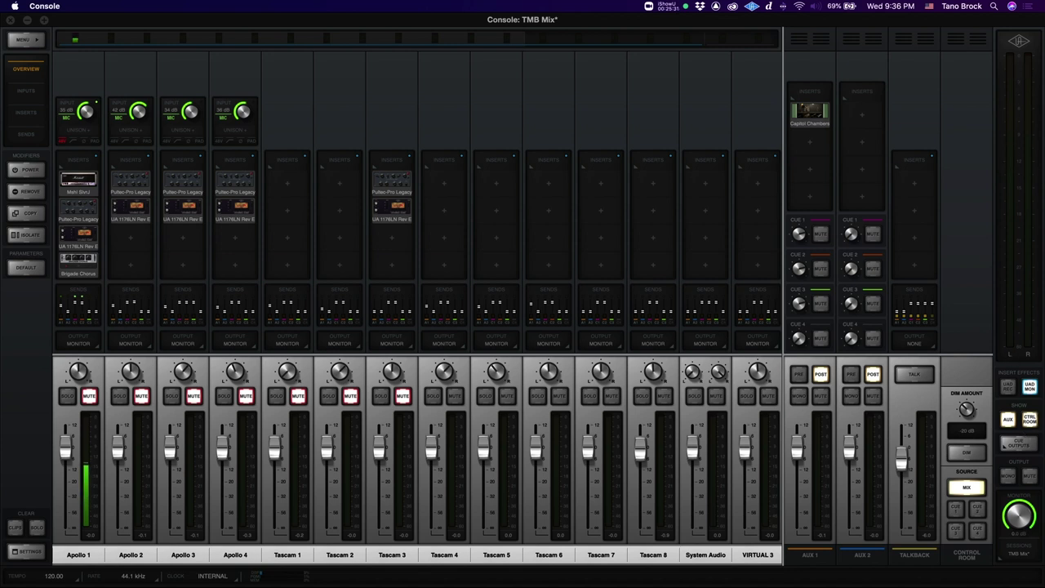
pyautogui.press('super+Tab')
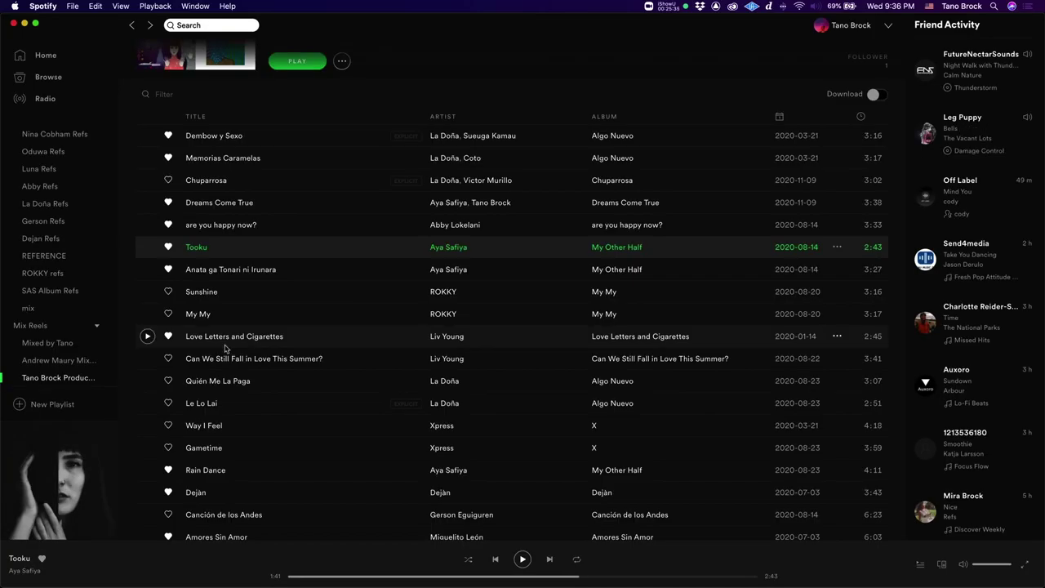
pyautogui.press('space')
# In Logic Pro X's audio preferences, choose Universal Audio Thunderbolt as input device and BlackHole 2ch as output device, and apply them
pyautogui.press('super+Tab')
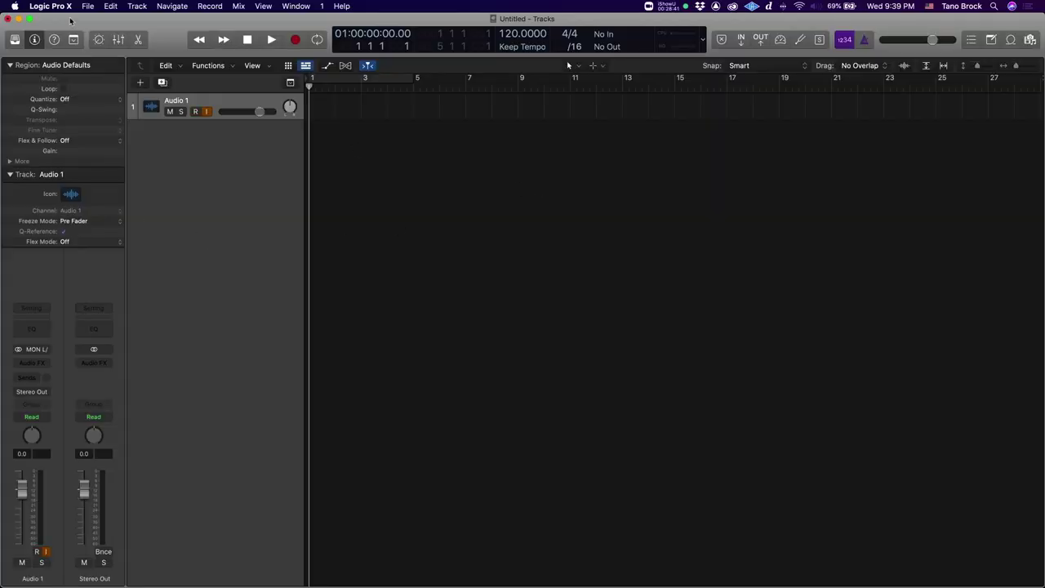
pyautogui.click(69, 7)
pyautogui.moveTo(98, 36)
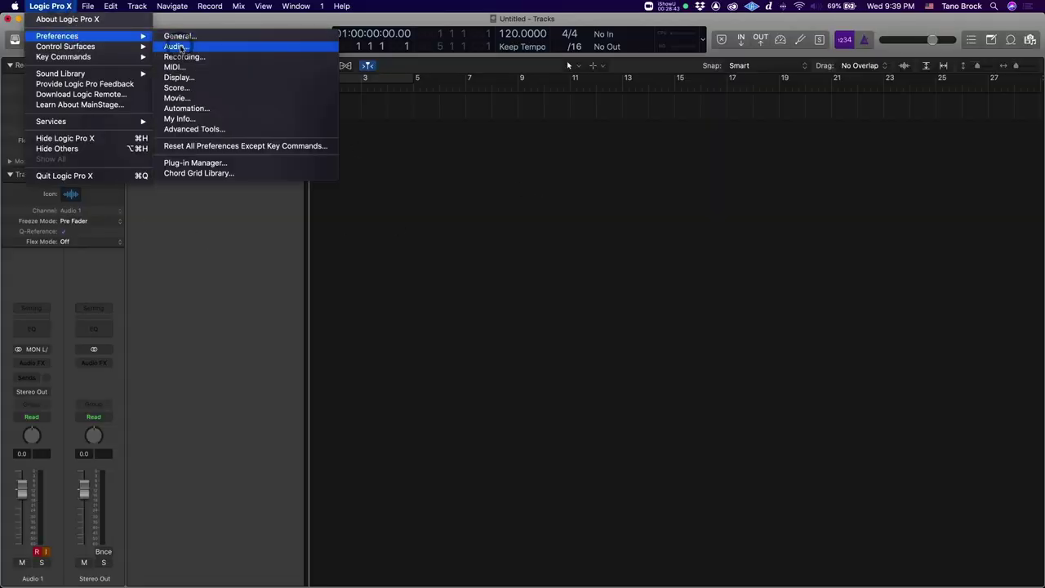
pyautogui.click(181, 45)
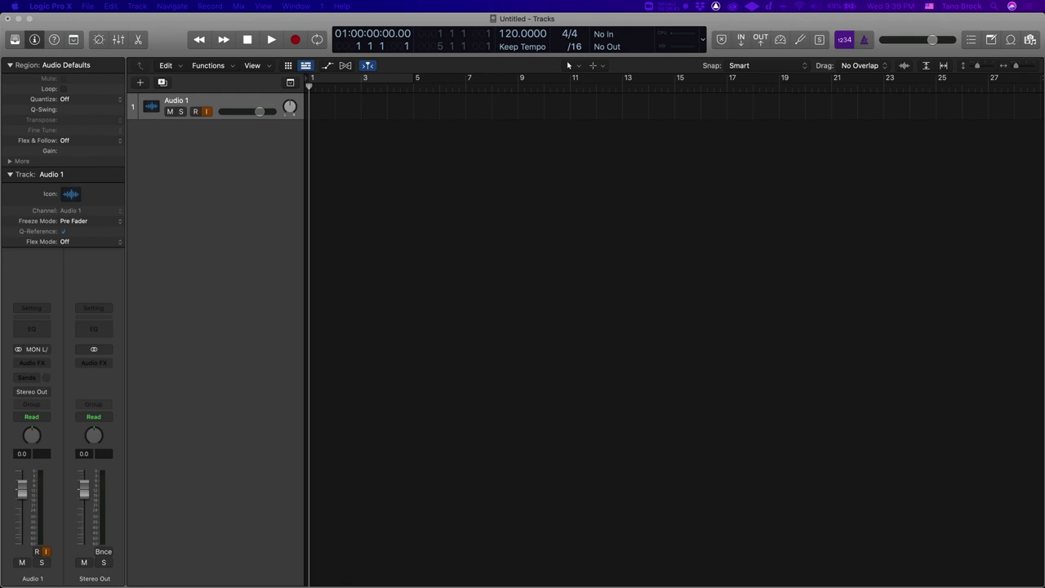
pyautogui.click(391, 210)
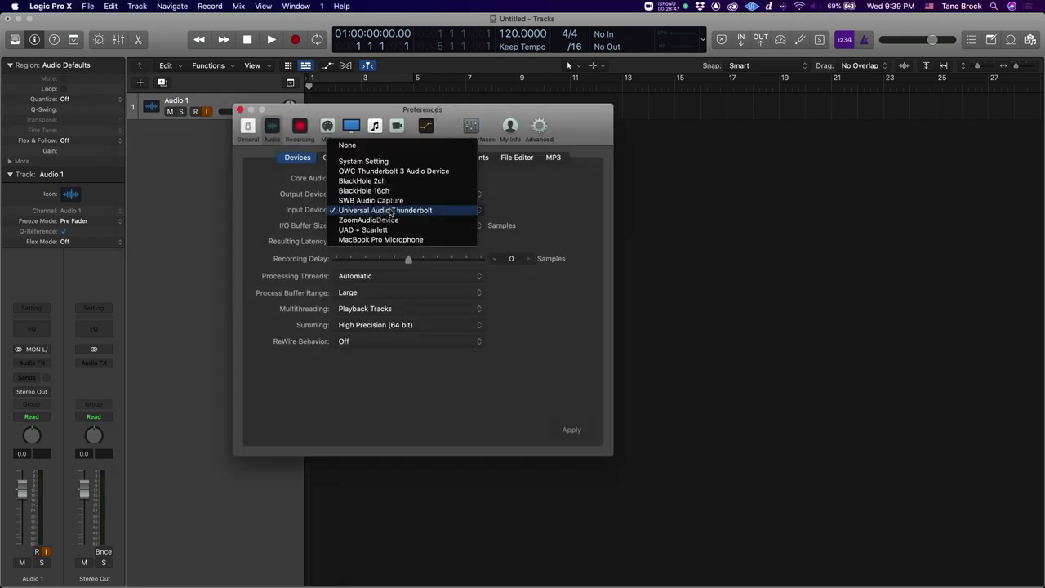
pyautogui.click(389, 211)
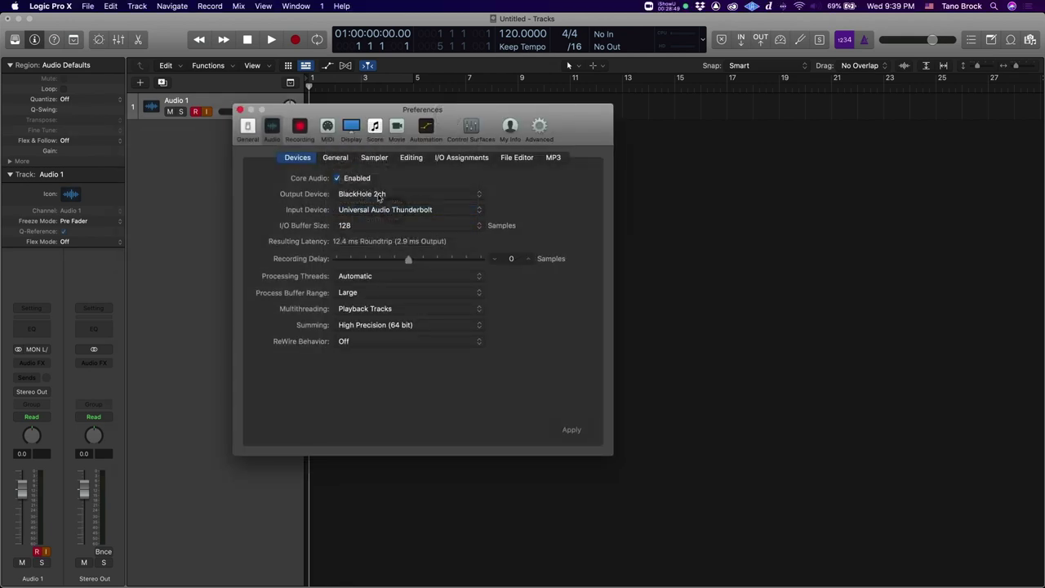
pyautogui.click(378, 196)
pyautogui.click(380, 195)
pyautogui.click(573, 433)
pyautogui.click(241, 109)
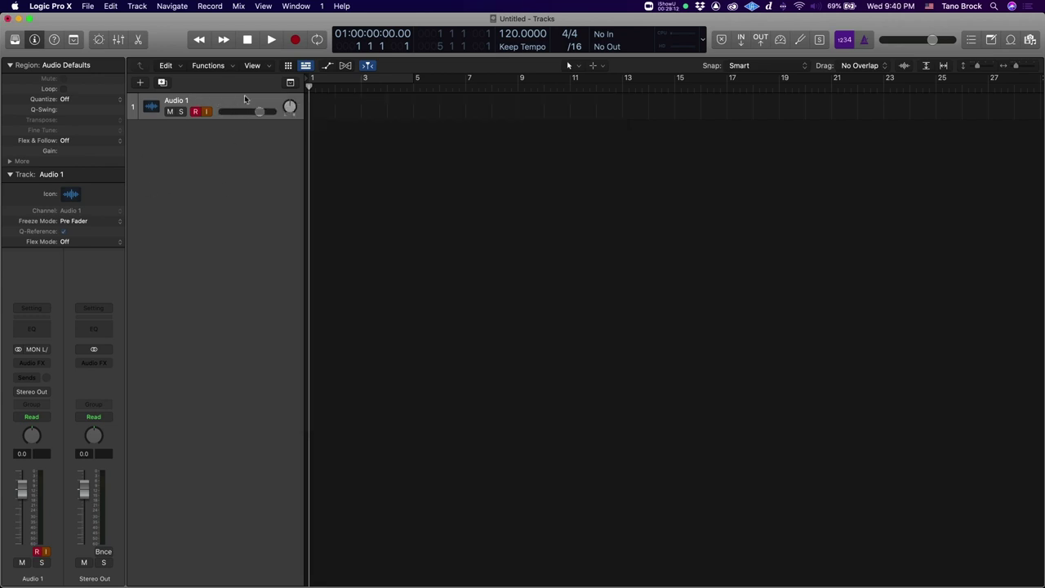
# Set the Audio 1 track's input to Input 27-28 (MON L/R)
pyautogui.click(36, 348)
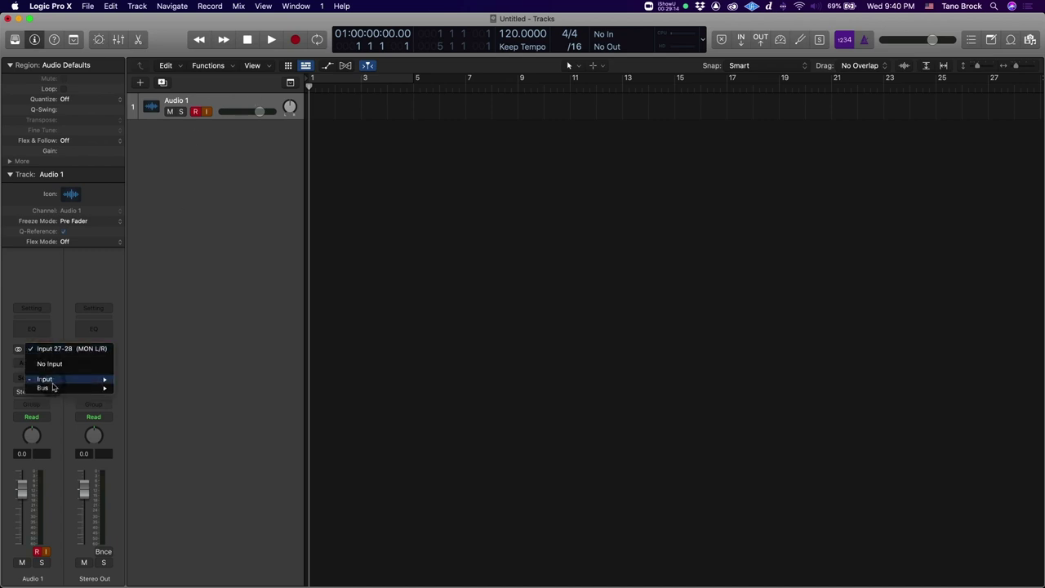
pyautogui.moveTo(50, 380)
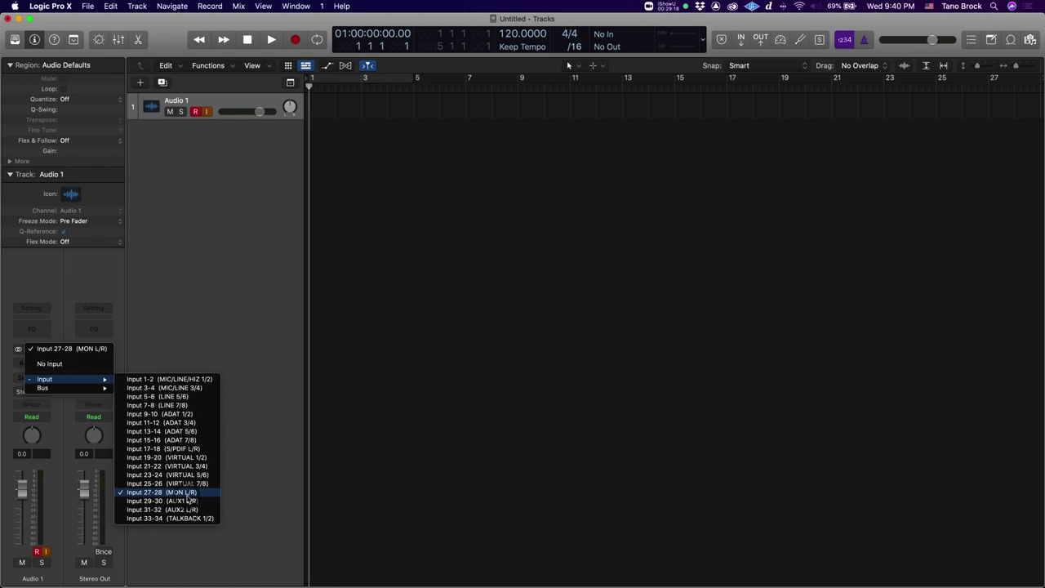
pyautogui.click(188, 493)
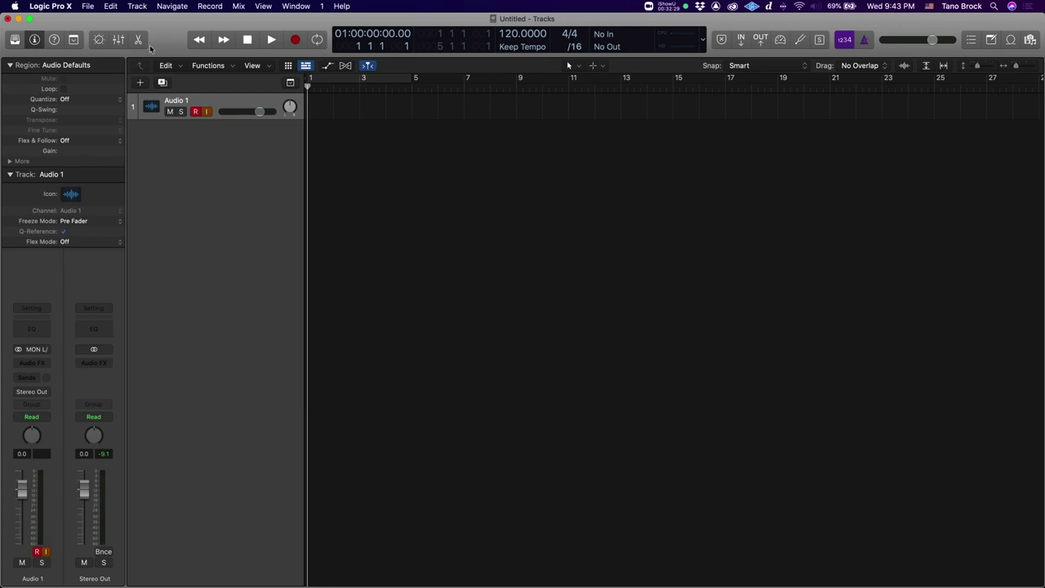
# Review the input and output devices in the audio preferences and close the window
pyautogui.click(67, 6)
pyautogui.moveTo(117, 38)
pyautogui.click(175, 46)
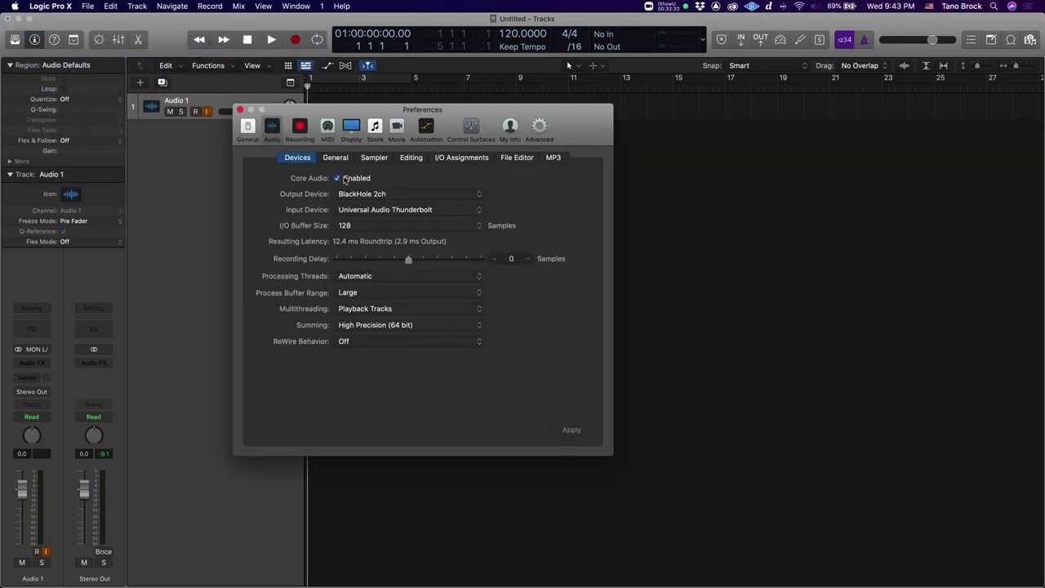
pyautogui.click(239, 110)
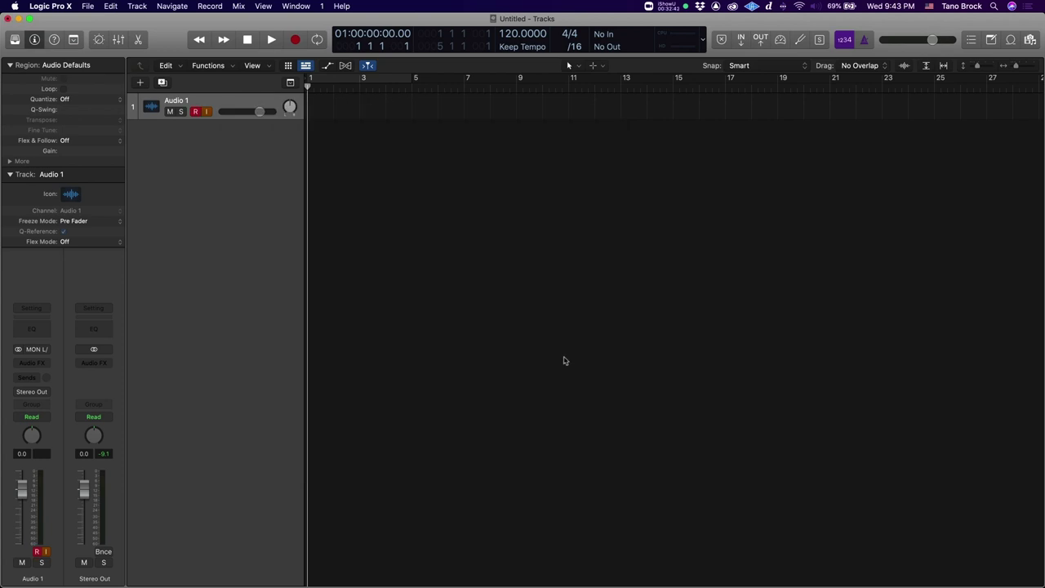
# Switch to Console and unmute the Apollo 1 channel so its signal reaches the monitor output
pyautogui.press('super+Tab')
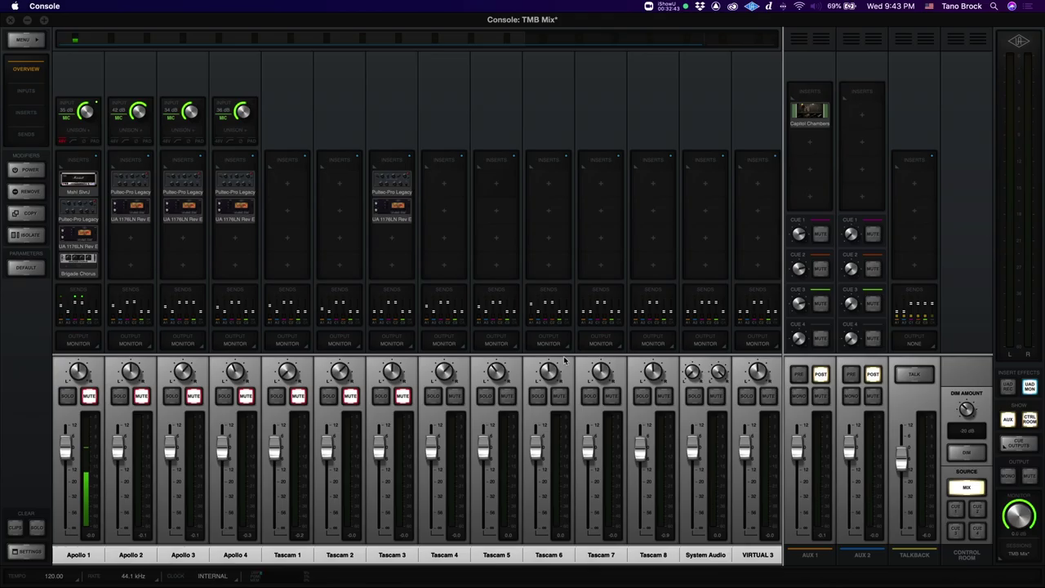
pyautogui.click(92, 397)
pyautogui.click(91, 397)
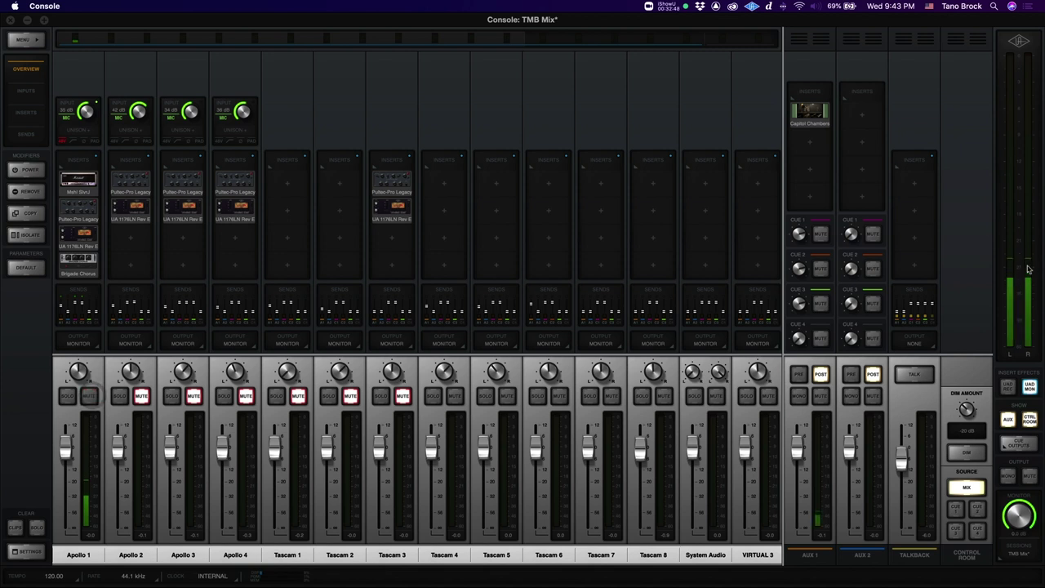
# Start a new Zoom meeting with computer audio and check which microphone and speaker it uses
pyautogui.press('super+Tab')
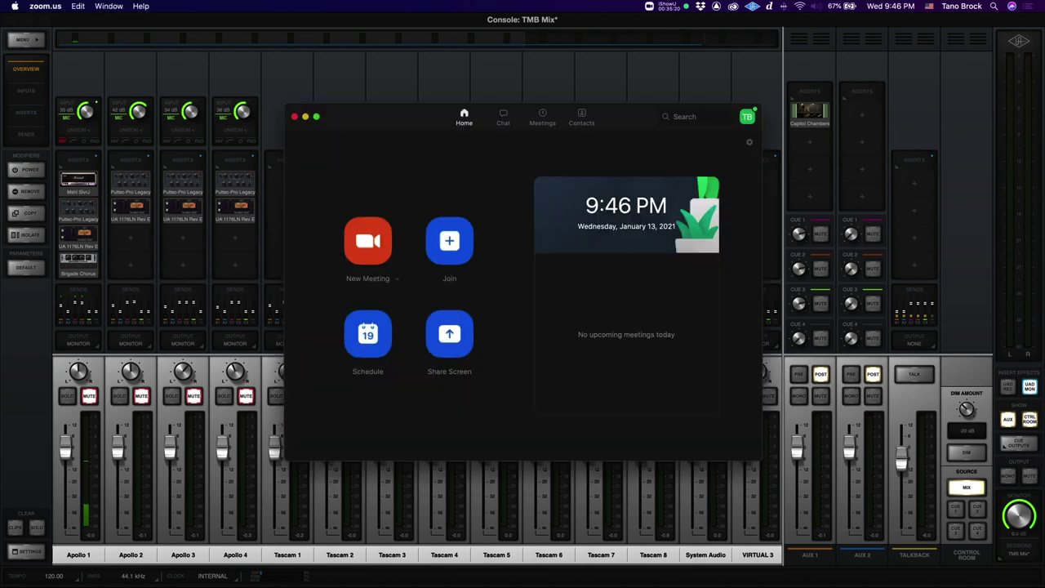
pyautogui.click(372, 247)
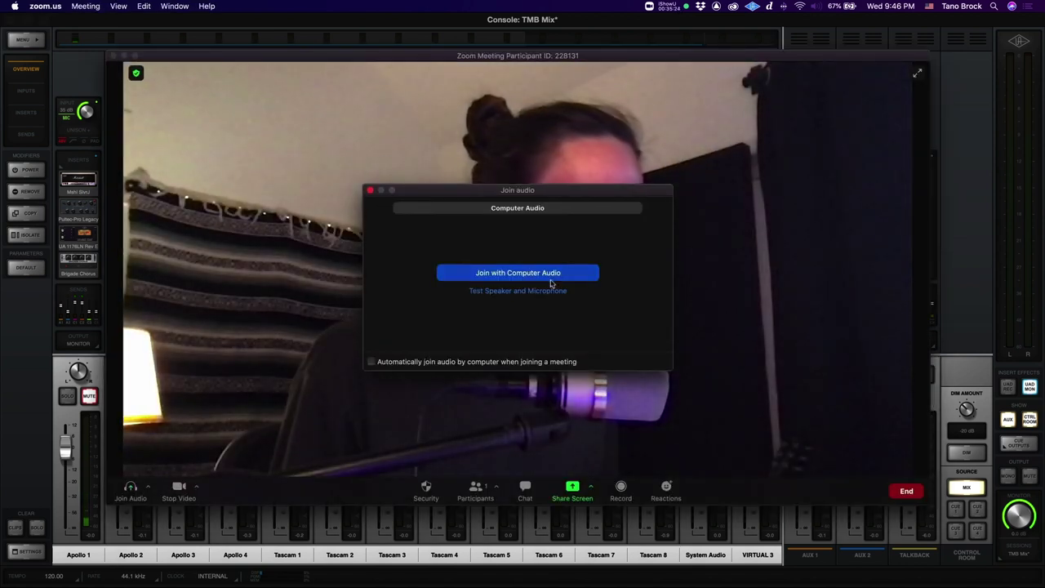
pyautogui.click(581, 275)
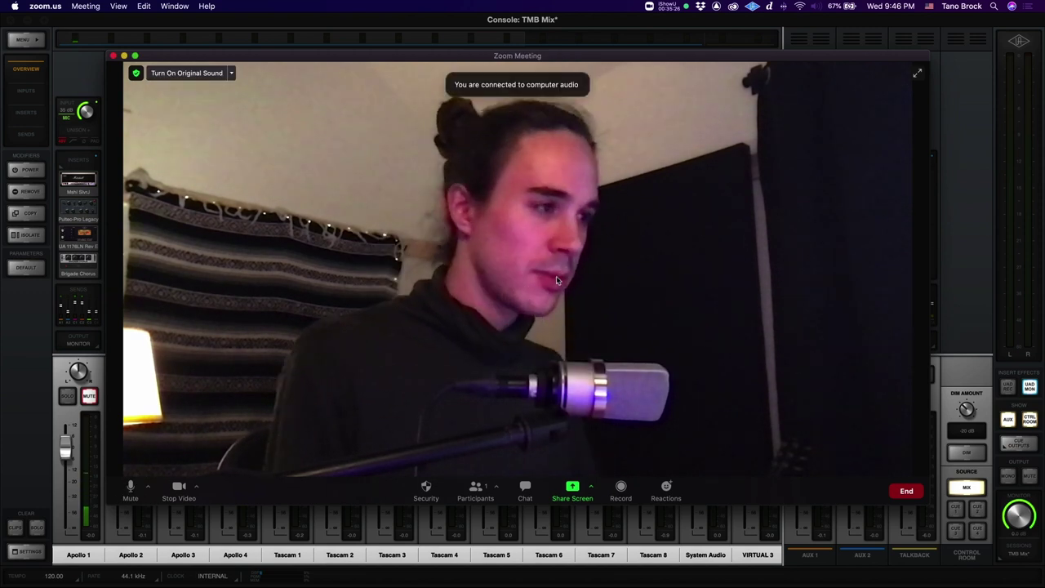
pyautogui.moveTo(319, 289)
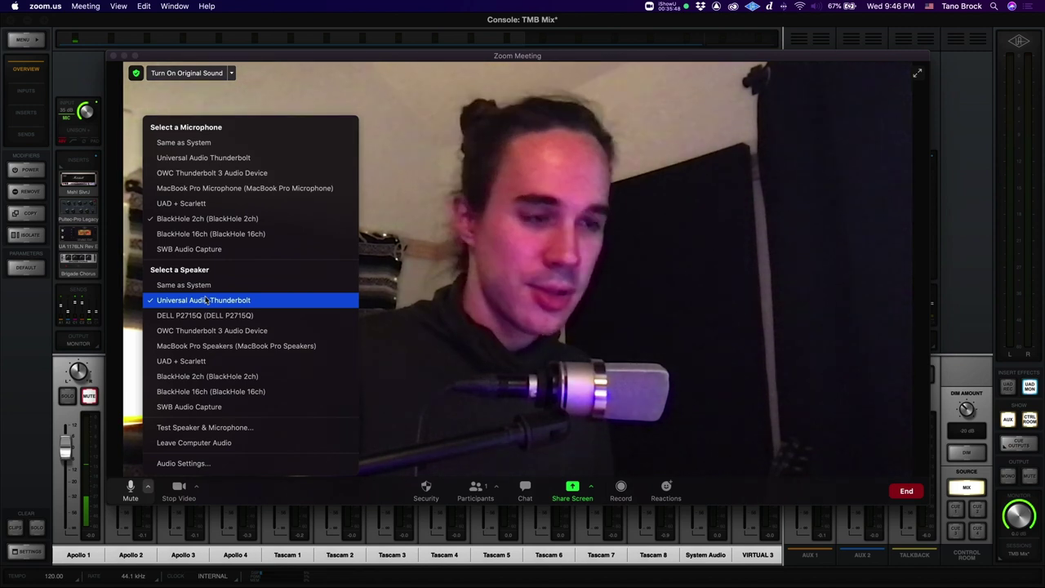
pyautogui.click(127, 498)
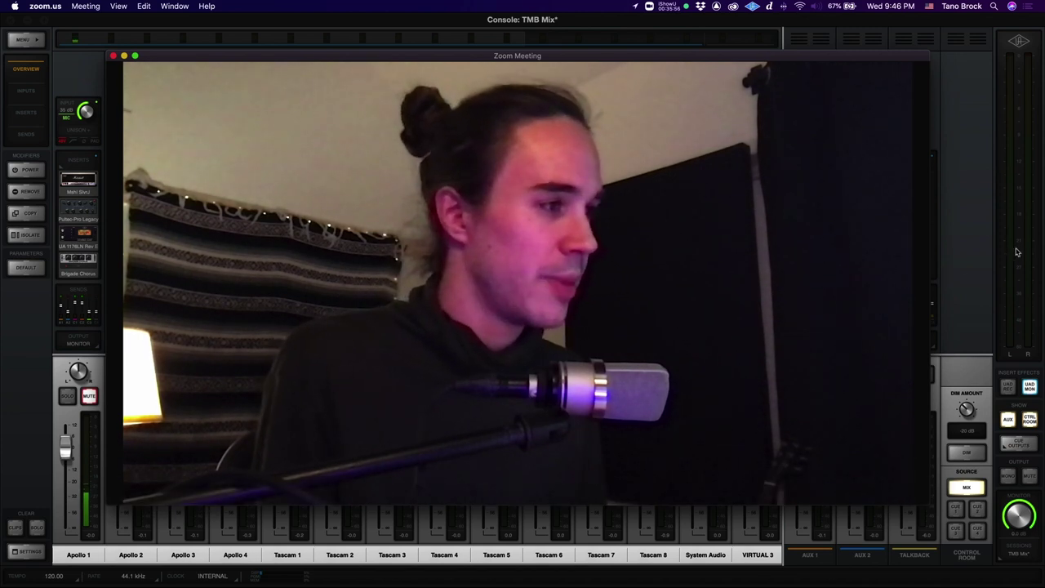
# Unmute the Apollo 1 channel in Console and turn on Original Sound in the Zoom meeting
pyautogui.click(94, 380)
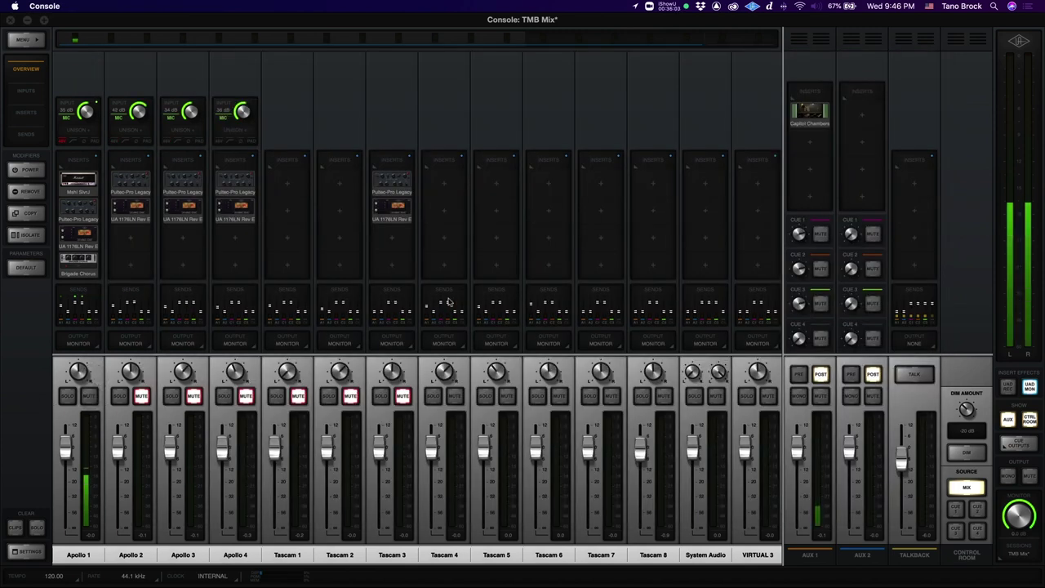
pyautogui.press('super+Tab')
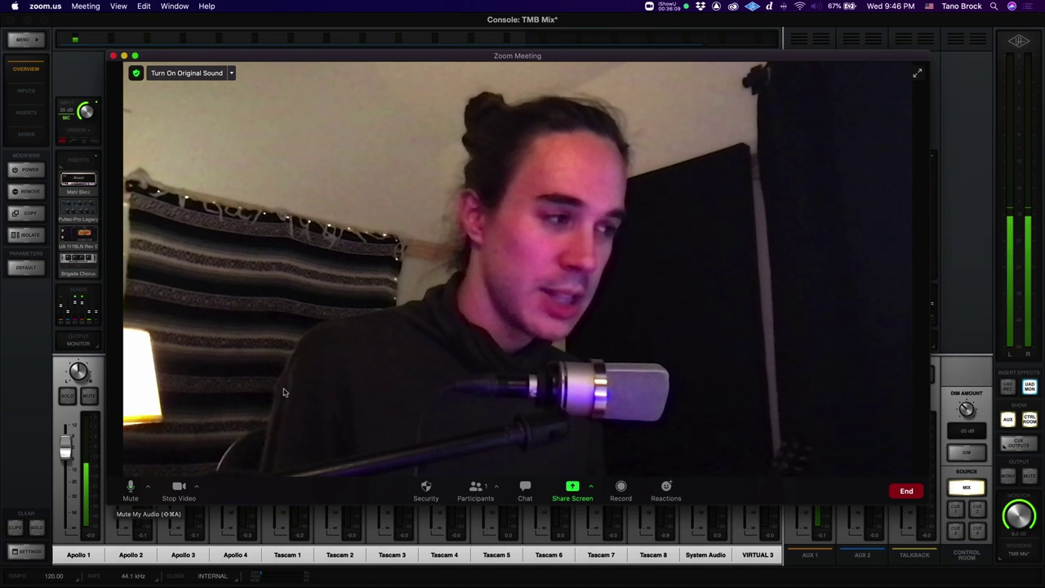
pyautogui.click(187, 74)
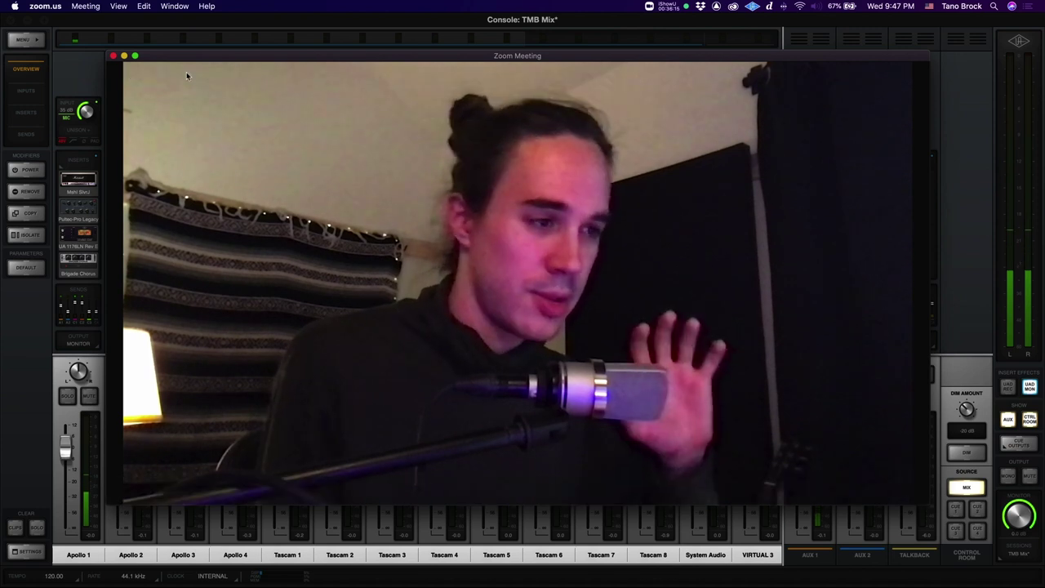
pyautogui.moveTo(185, 91)
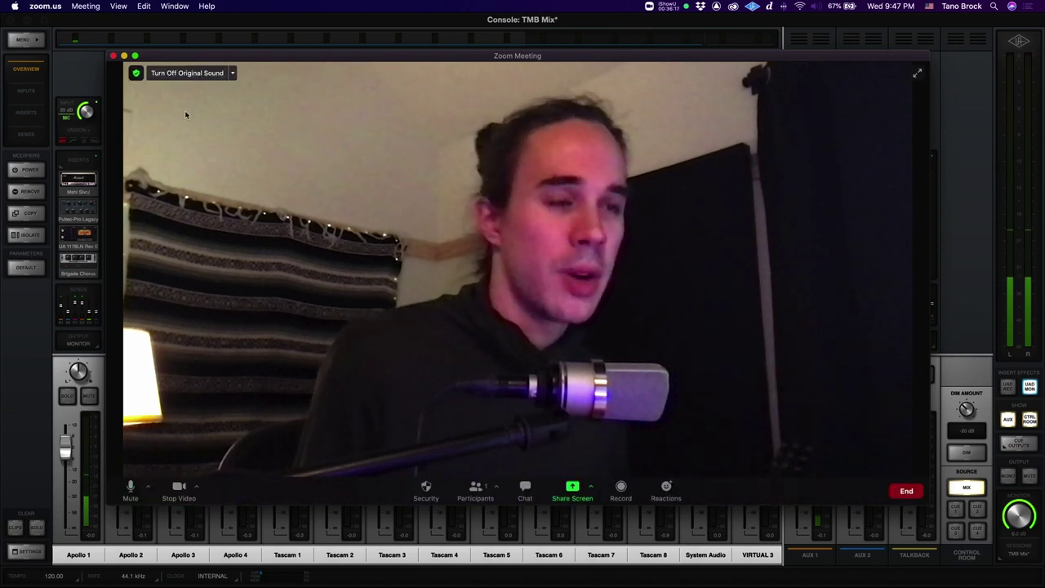
# Choose BlackHole 2ch as the microphone that always uses original sound in the meeting
pyautogui.click(233, 74)
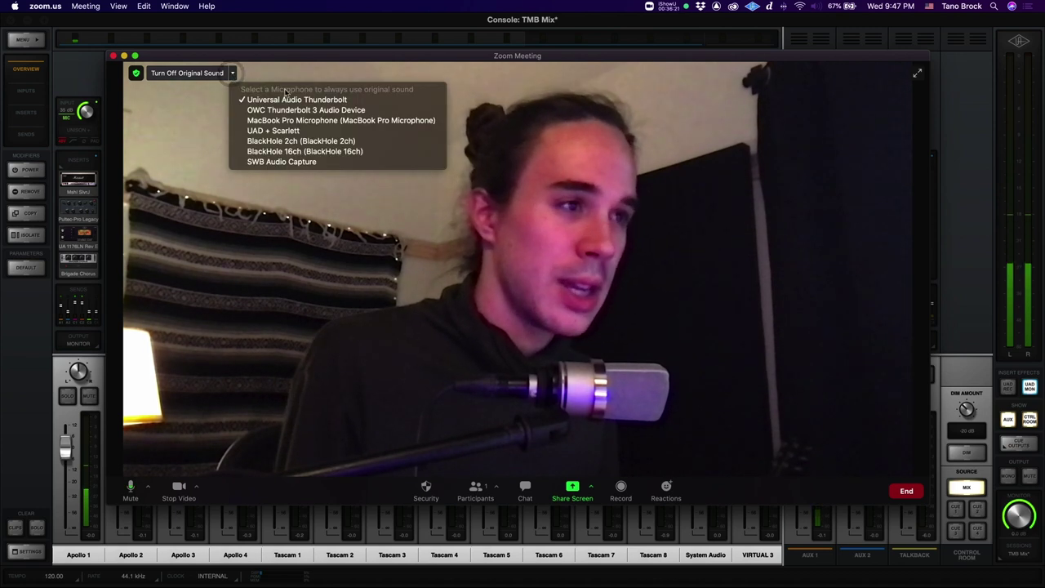
pyautogui.click(361, 142)
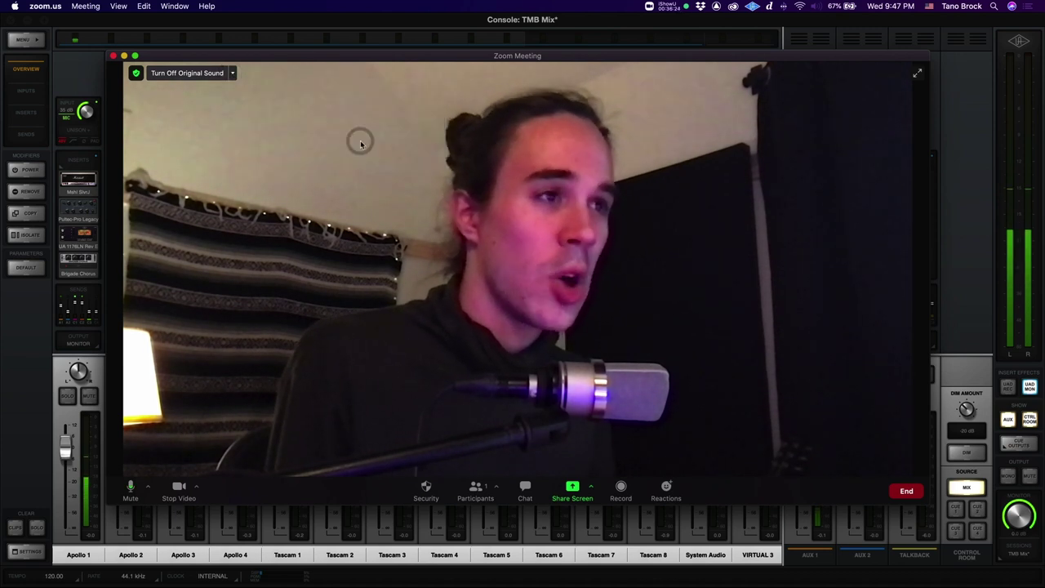
pyautogui.click(233, 74)
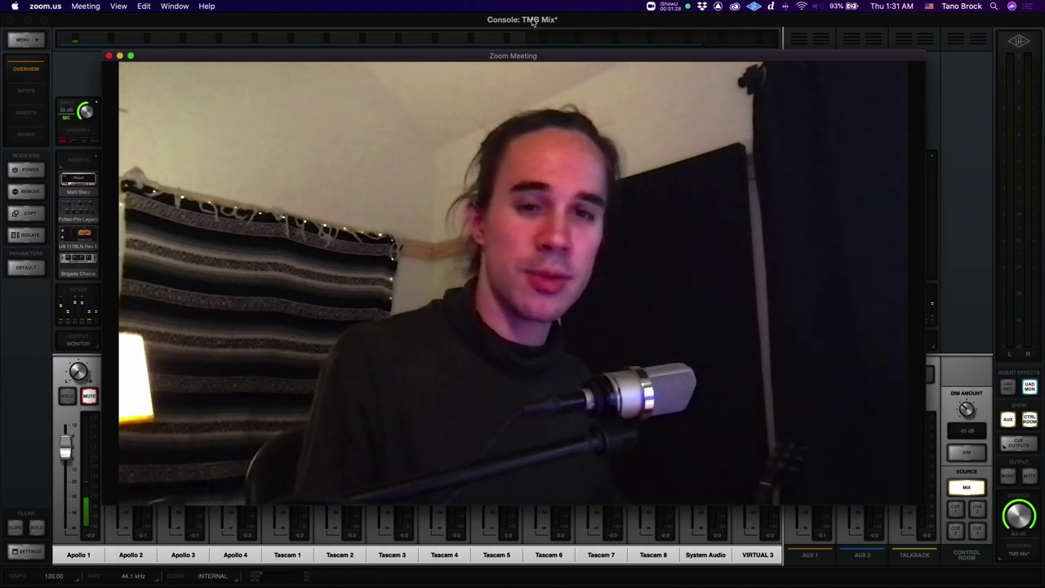
# Bring Console forward, open its I/O matrix settings and move the settings window clear of the first channel strips
pyautogui.click(241, 23)
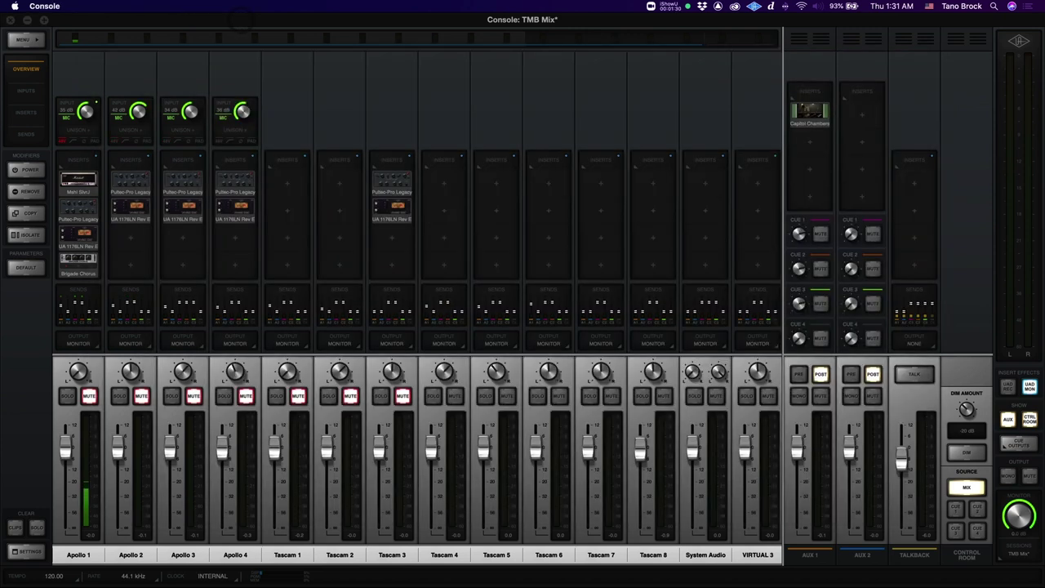
pyautogui.click(29, 551)
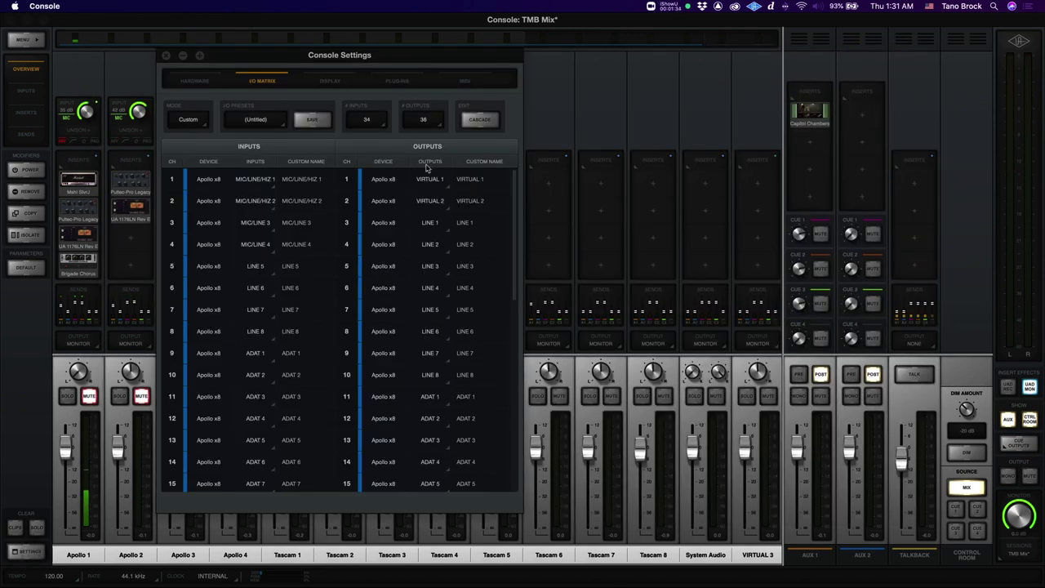
pyautogui.moveTo(456, 59); pyautogui.dragTo(594, 51)
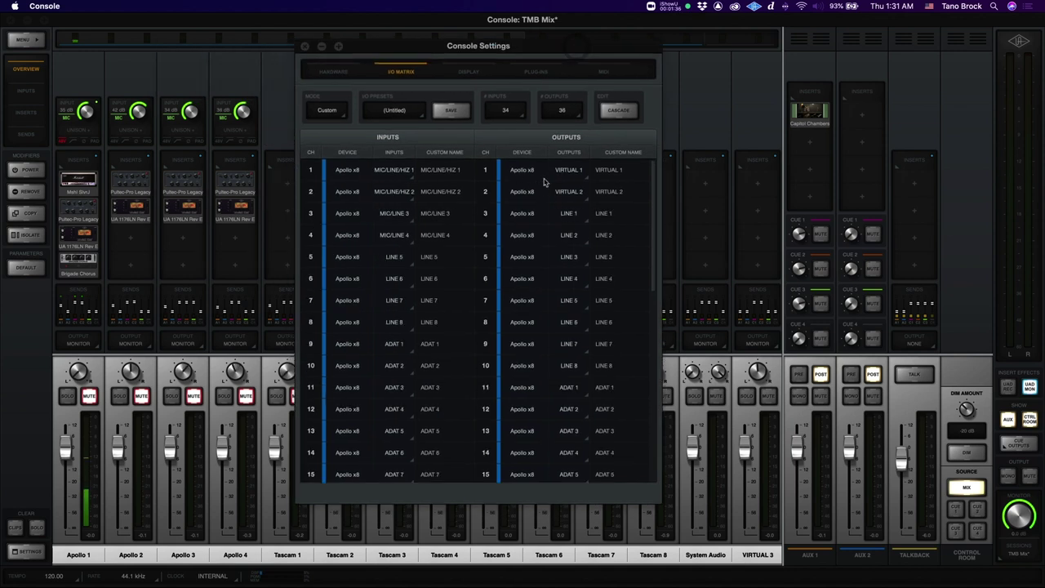
# Inspect the device, type and channel choices for Output 1 in the I/O matrix and close the chooser
pyautogui.click(575, 173)
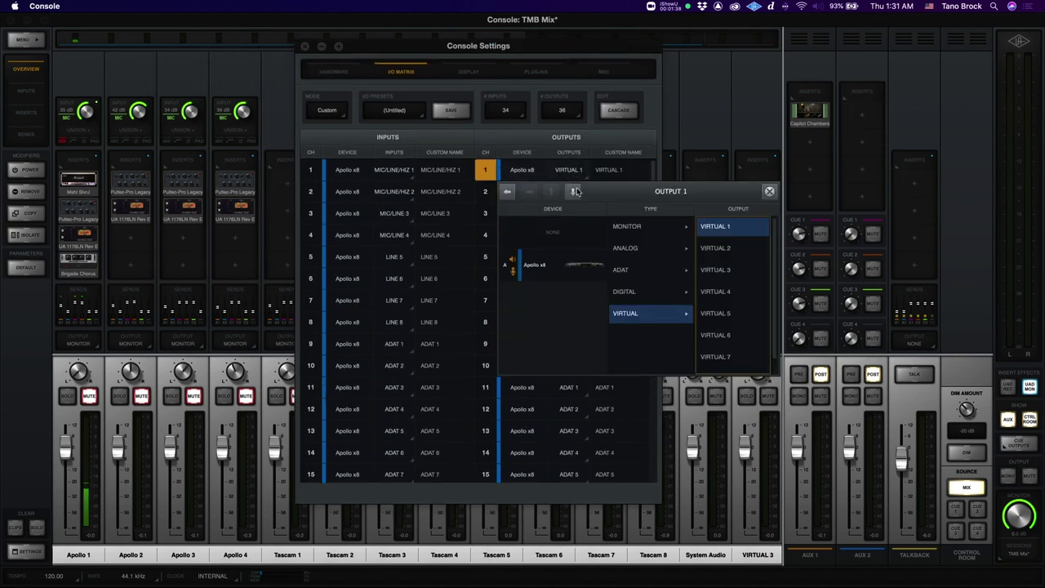
pyautogui.click(575, 191)
pyautogui.click(768, 213)
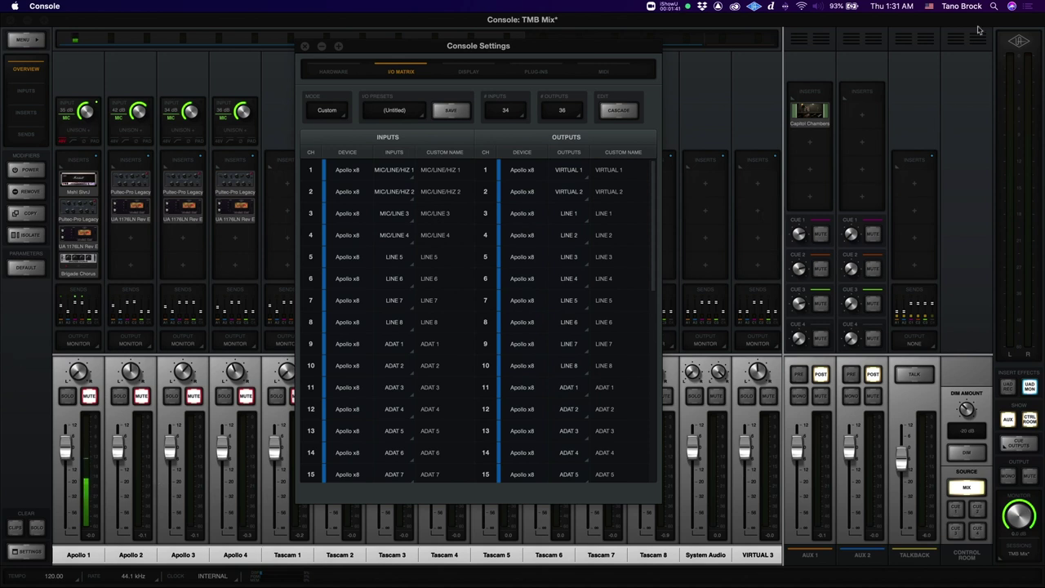
# Launch Audio MIDI Setup and open the speaker configuration for the Universal Audio Thunderbolt output
pyautogui.click(995, 6)
pyautogui.write('audio')
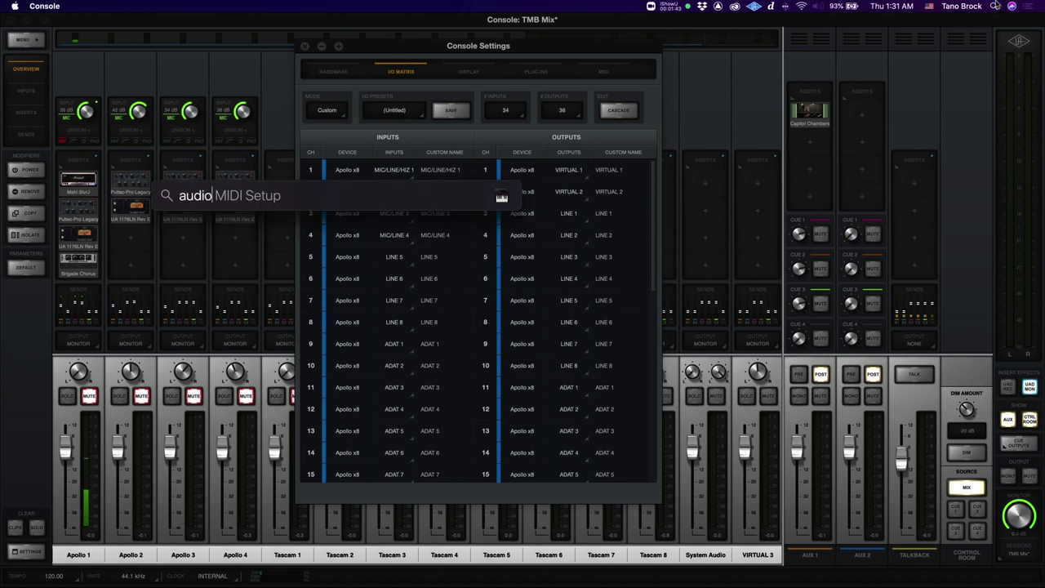
pyautogui.press('Return')
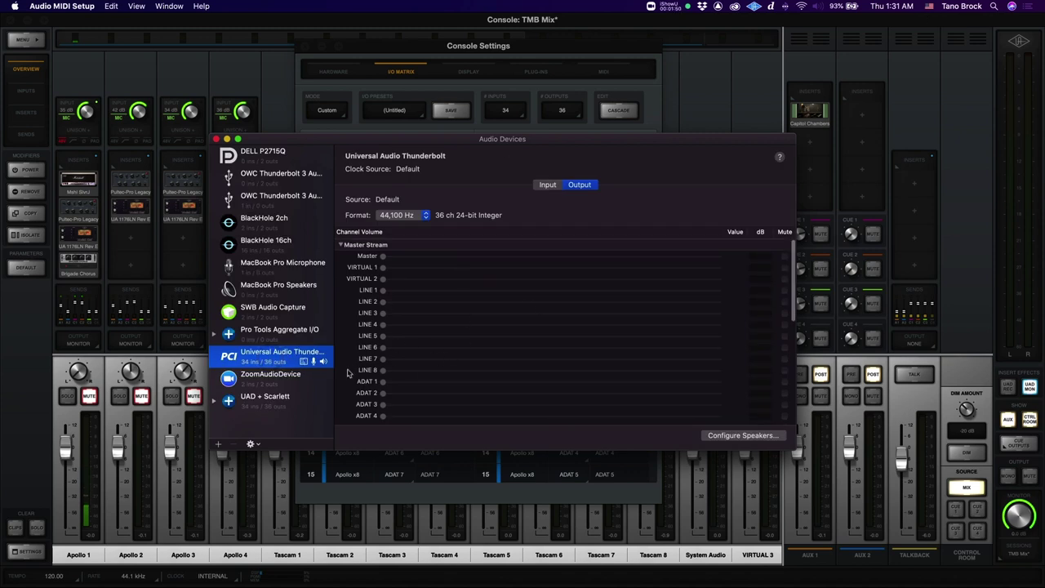
pyautogui.click(758, 438)
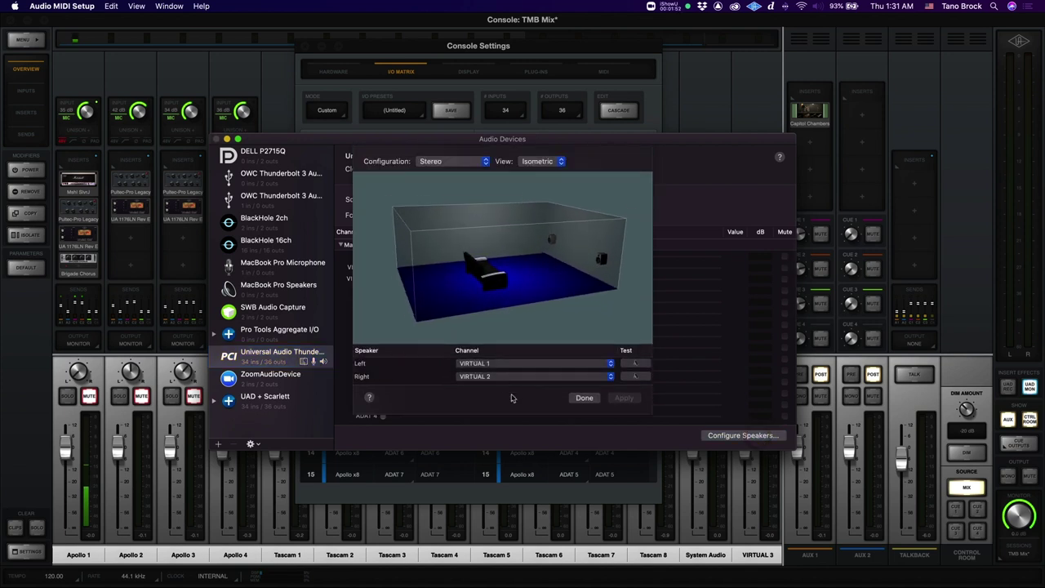
# Assign the left speaker to VIRTUAL 1 and the right to VIRTUAL 2, apply the configuration and close Audio Devices
pyautogui.click(515, 368)
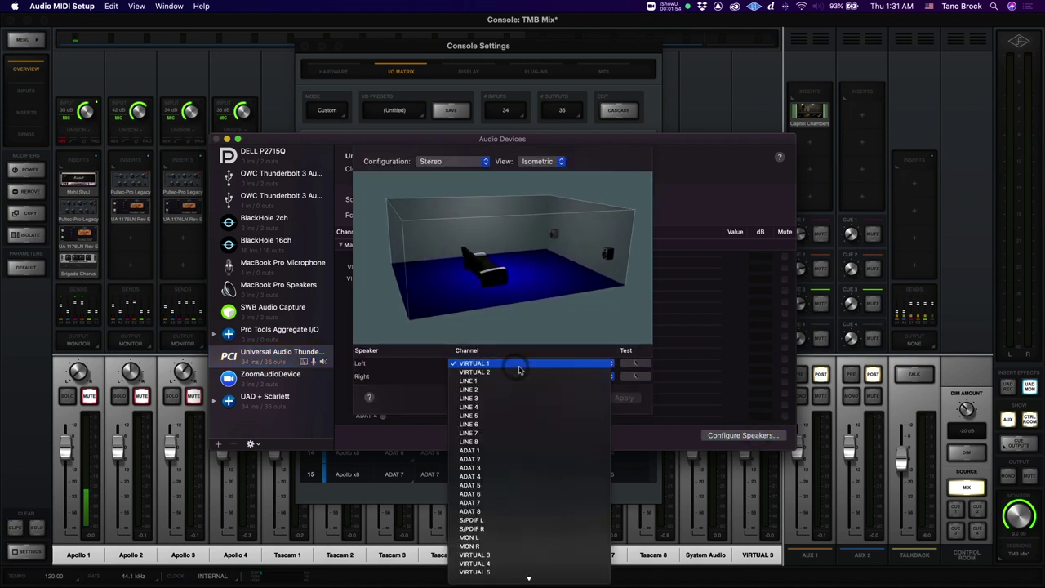
pyautogui.click(518, 372)
pyautogui.click(502, 376)
pyautogui.click(630, 400)
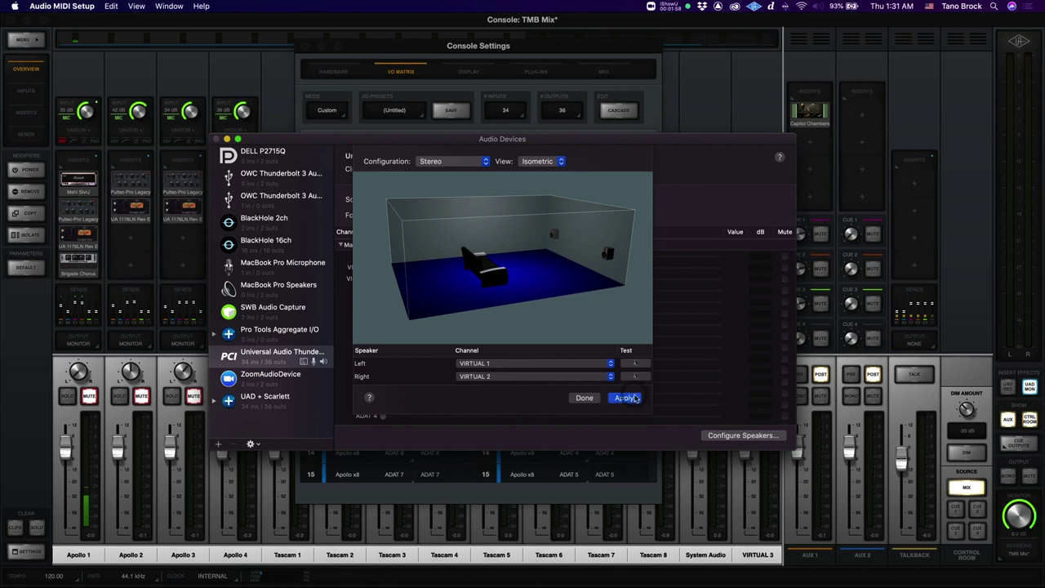
pyautogui.click(584, 398)
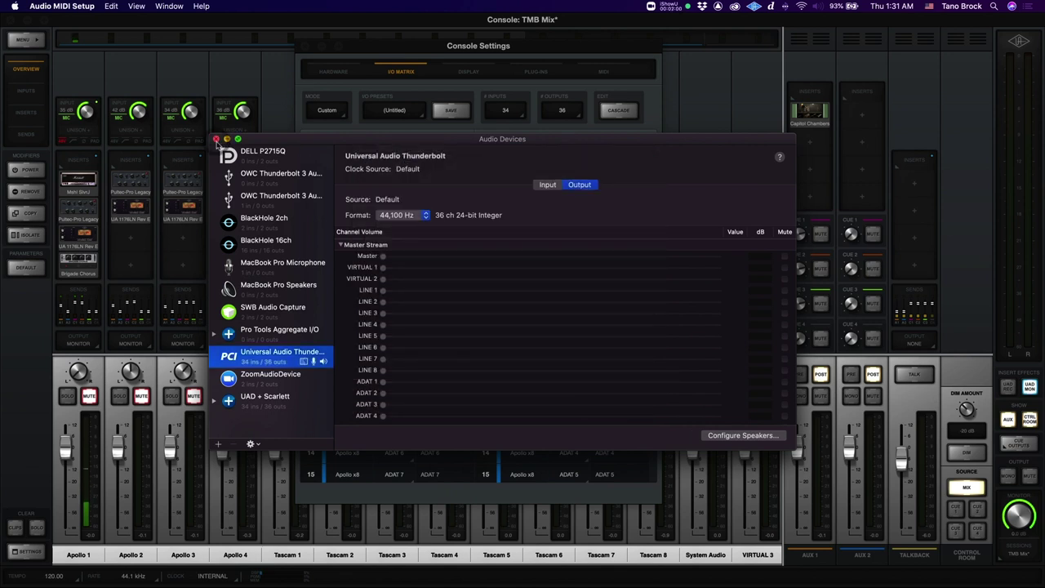
pyautogui.click(215, 140)
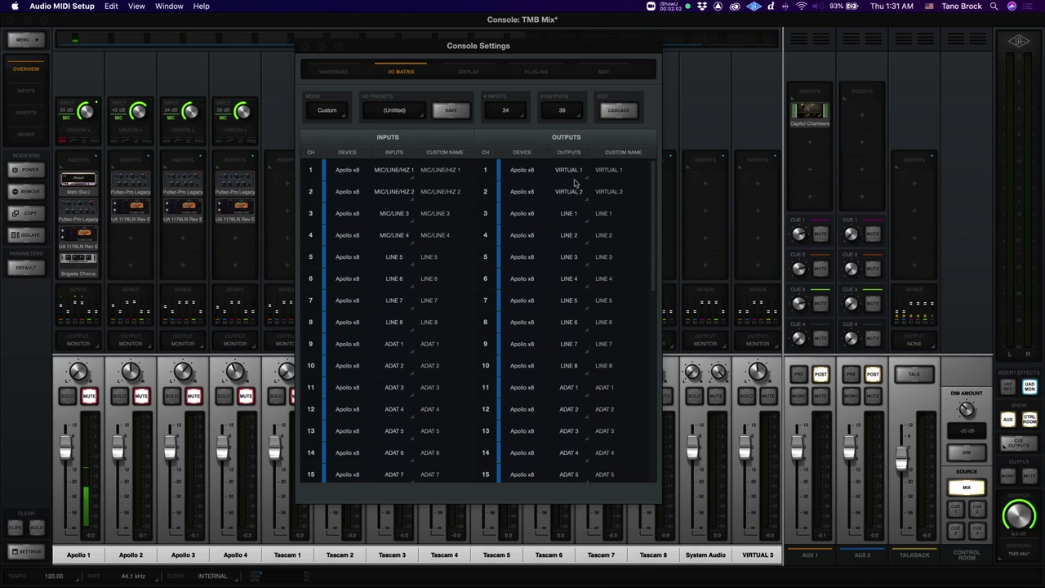
# Close Console Settings and check the name and stereo link of the System Audio channel
pyautogui.click(299, 49)
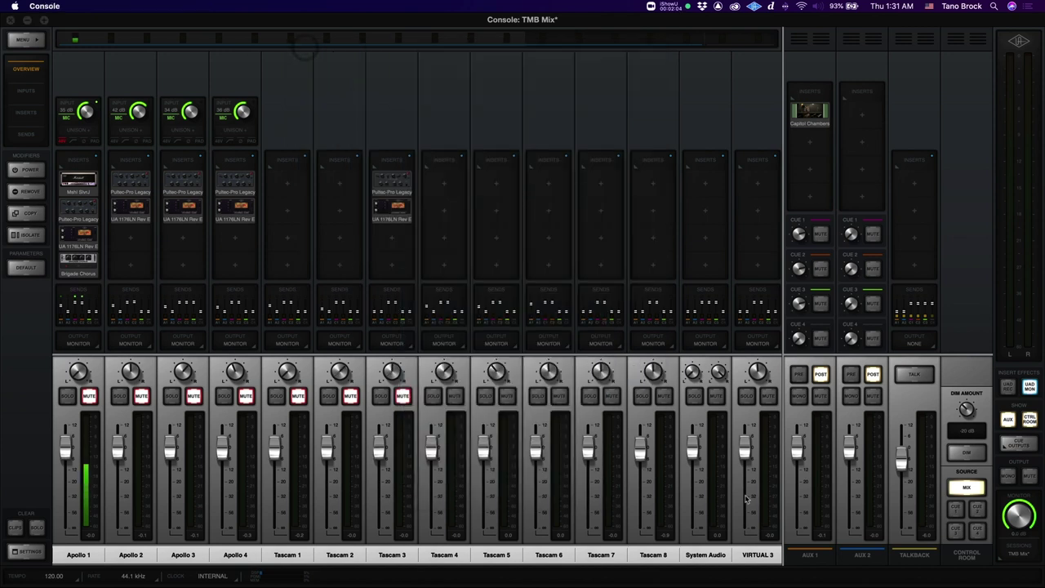
pyautogui.click(707, 556)
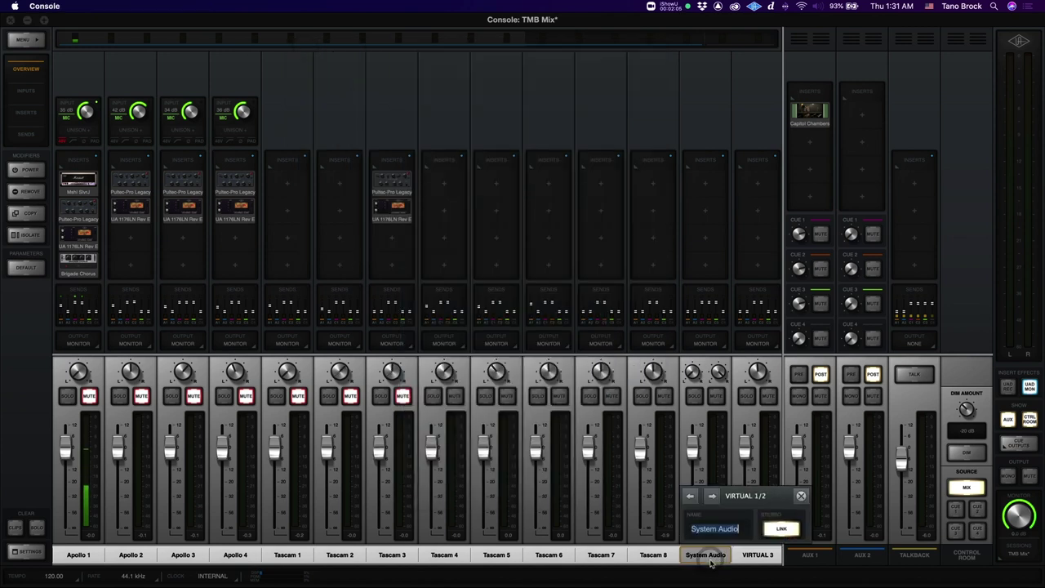
pyautogui.press('Return')
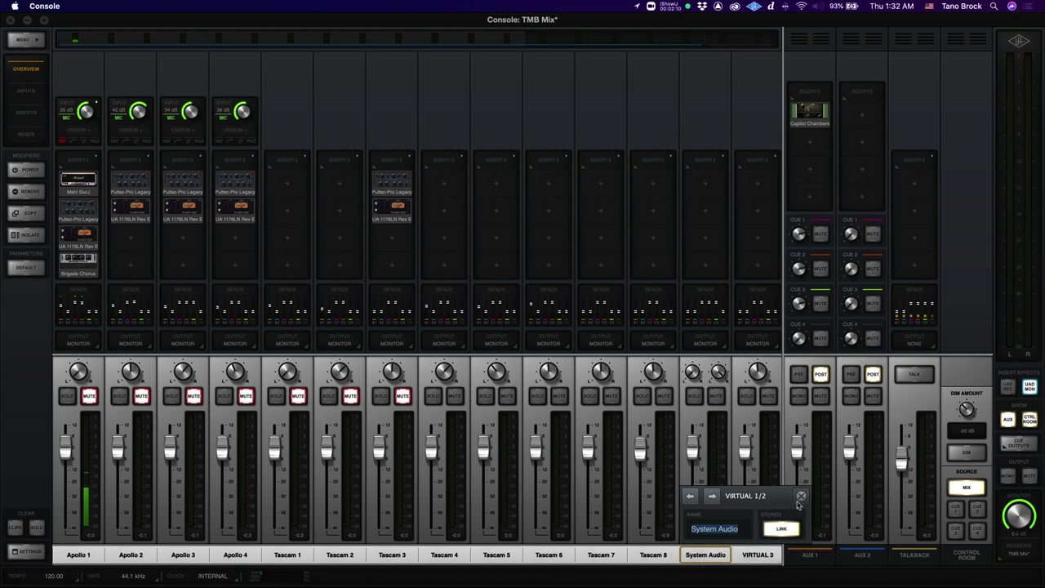
pyautogui.click(800, 497)
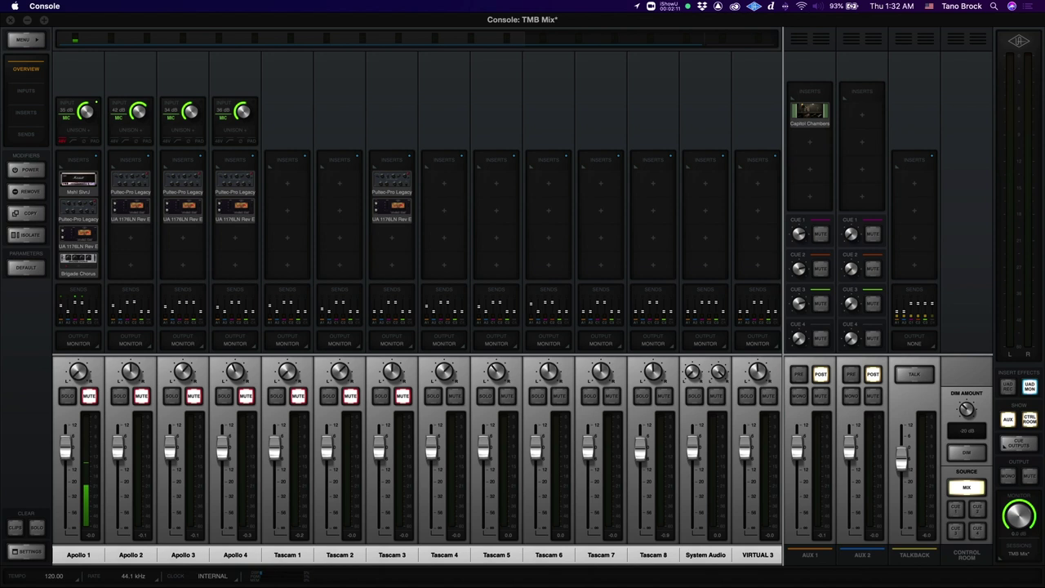
# Switch to the Zoom meeting, open its audio settings and play the speaker test through Universal Audio Thunderbolt
pyautogui.press('super+Tab')
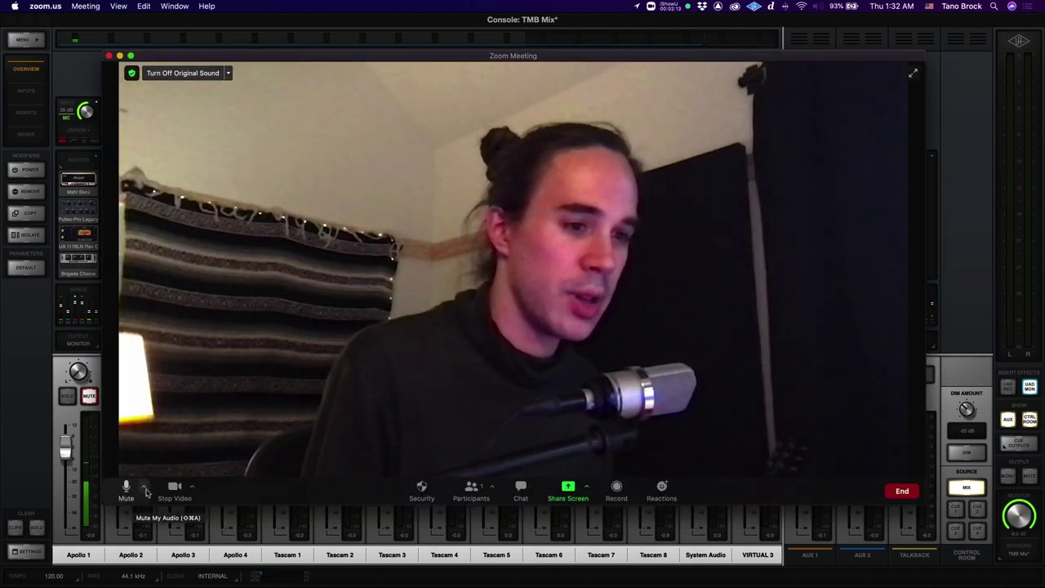
pyautogui.click(144, 488)
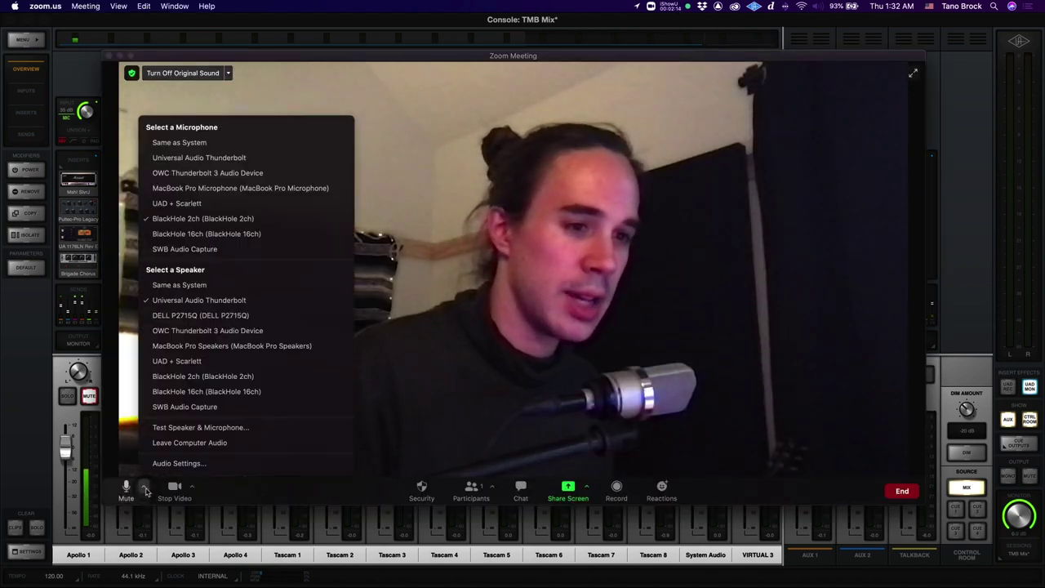
pyautogui.click(227, 463)
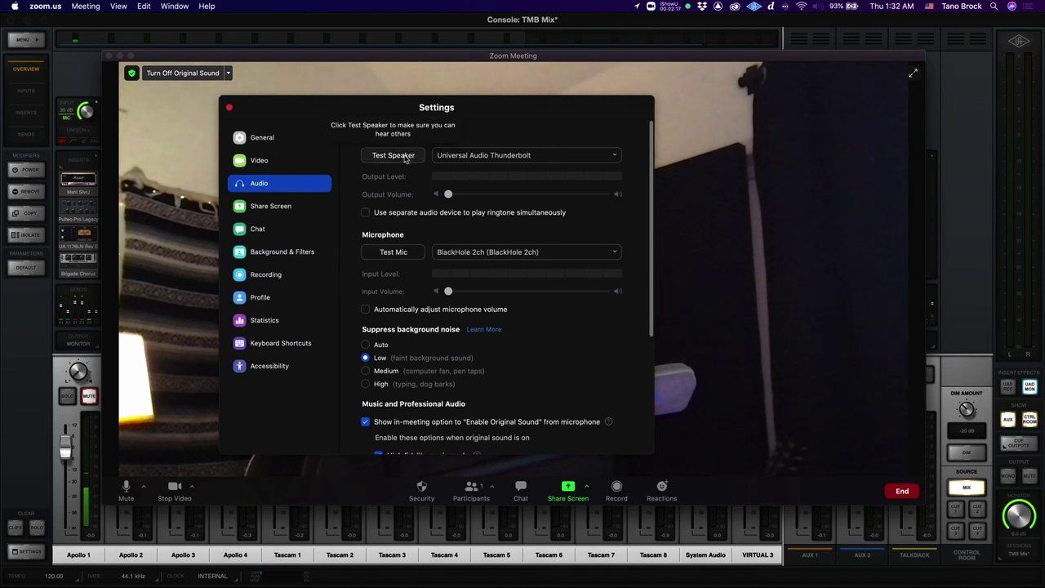
pyautogui.click(406, 159)
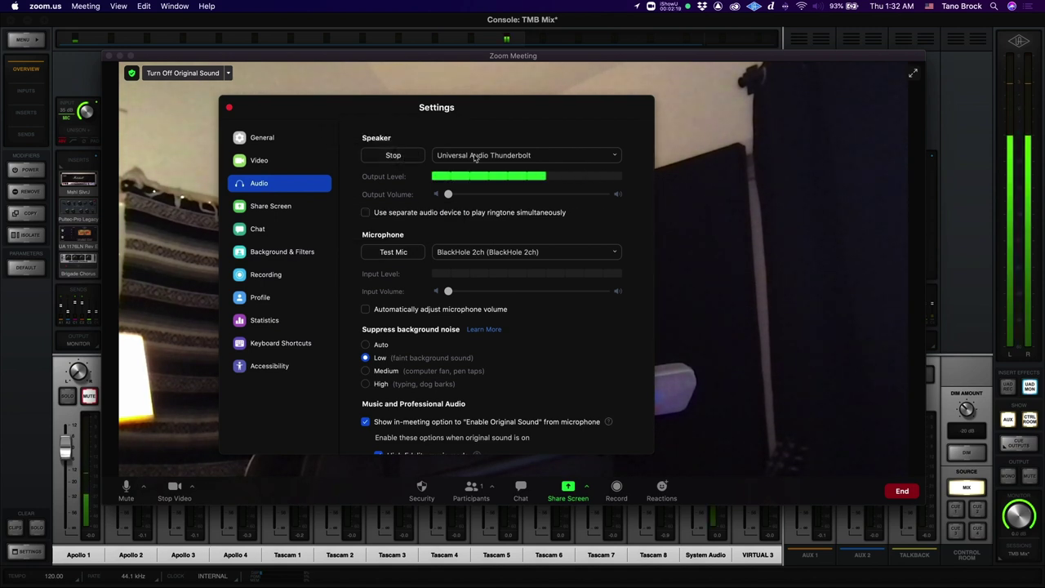
# Mute the System Audio channel in Console and check its send levels during the speaker test before closing Zoom's settings
pyautogui.click(551, 23)
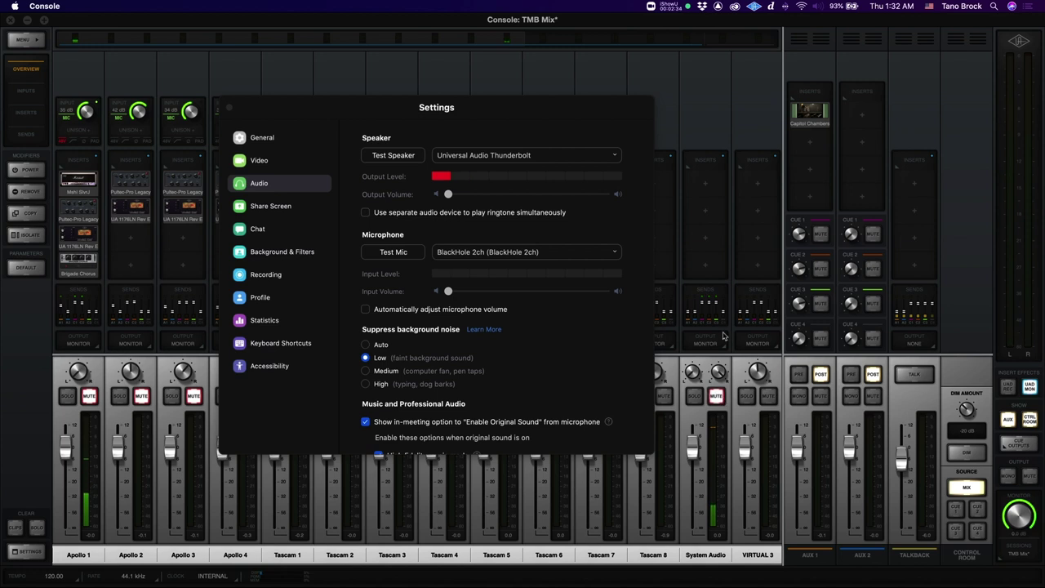
pyautogui.click(708, 314)
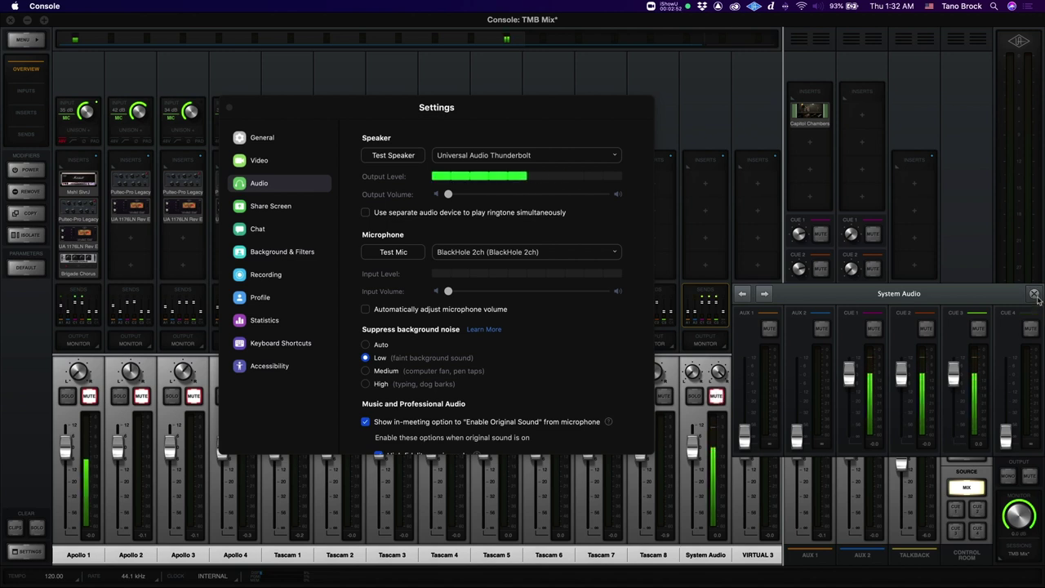
pyautogui.click(1034, 294)
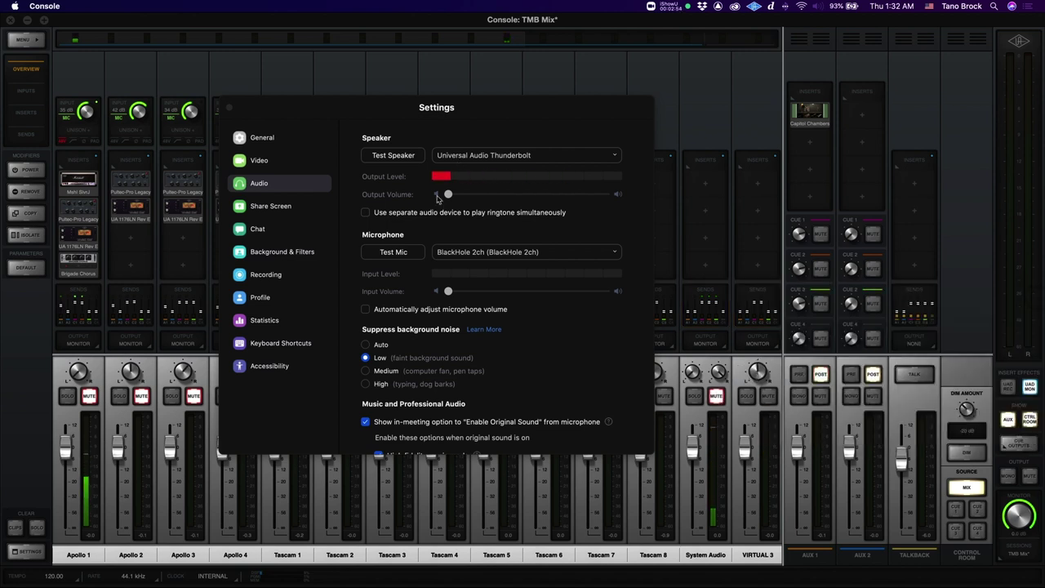
pyautogui.click(393, 155)
pyautogui.click(230, 107)
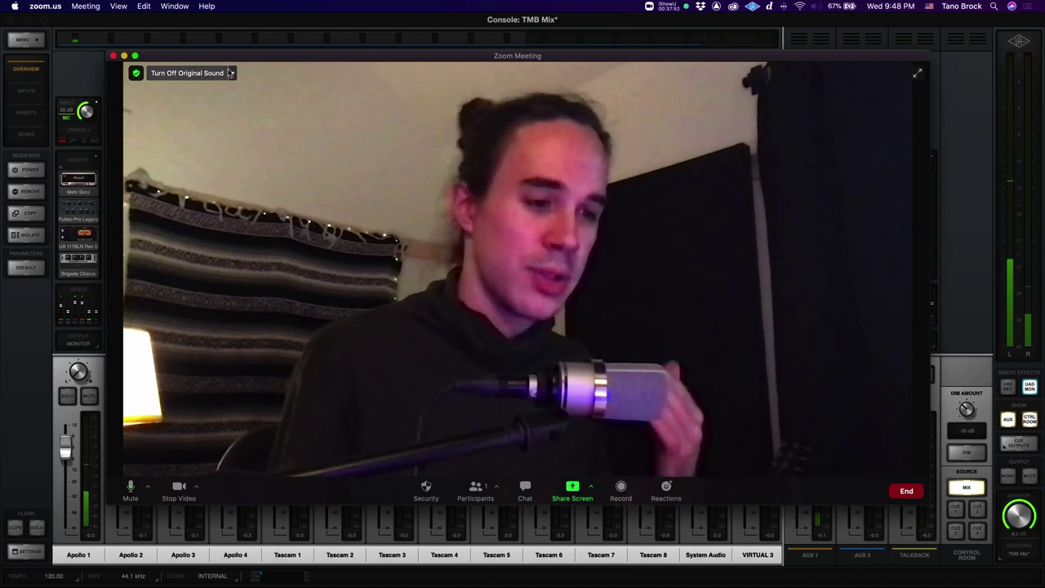
# Review the background noise and Music and Professional Audio options in Zoom's audio preferences and close them
pyautogui.click(45, 6)
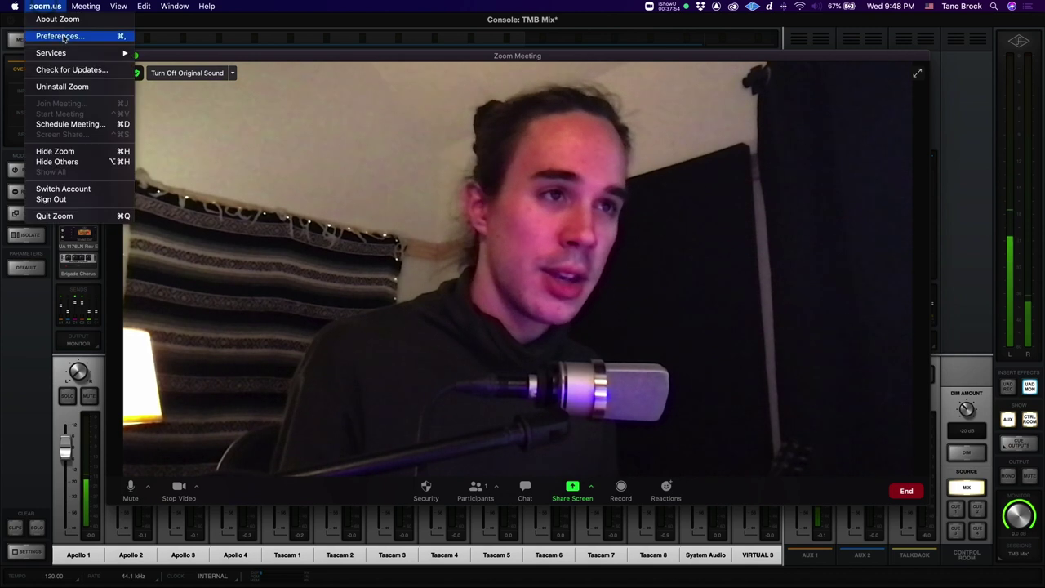
pyautogui.click(61, 37)
pyautogui.scroll(-5, 597, 370)
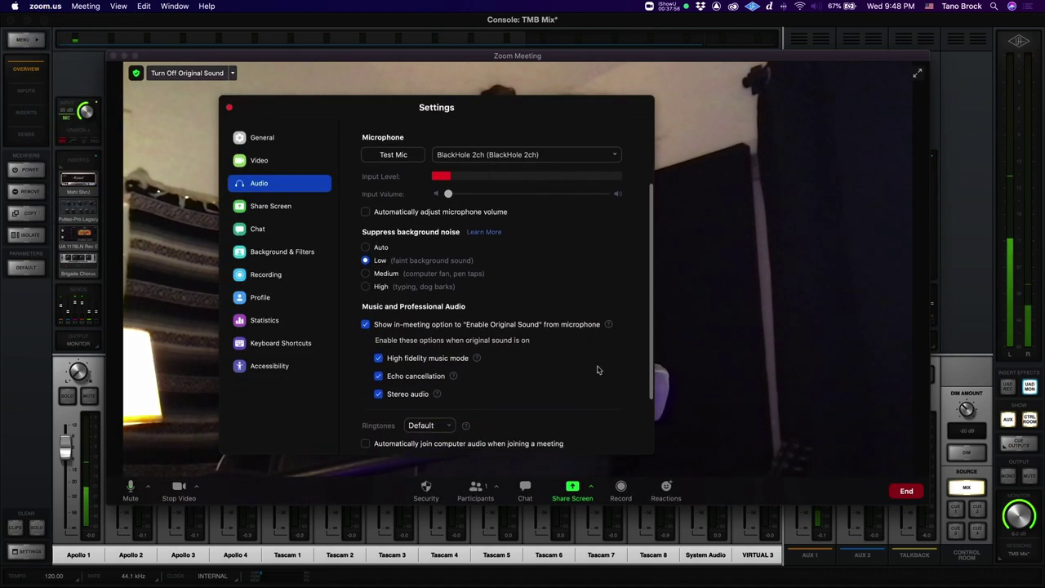
pyautogui.scroll(-2, 596, 370)
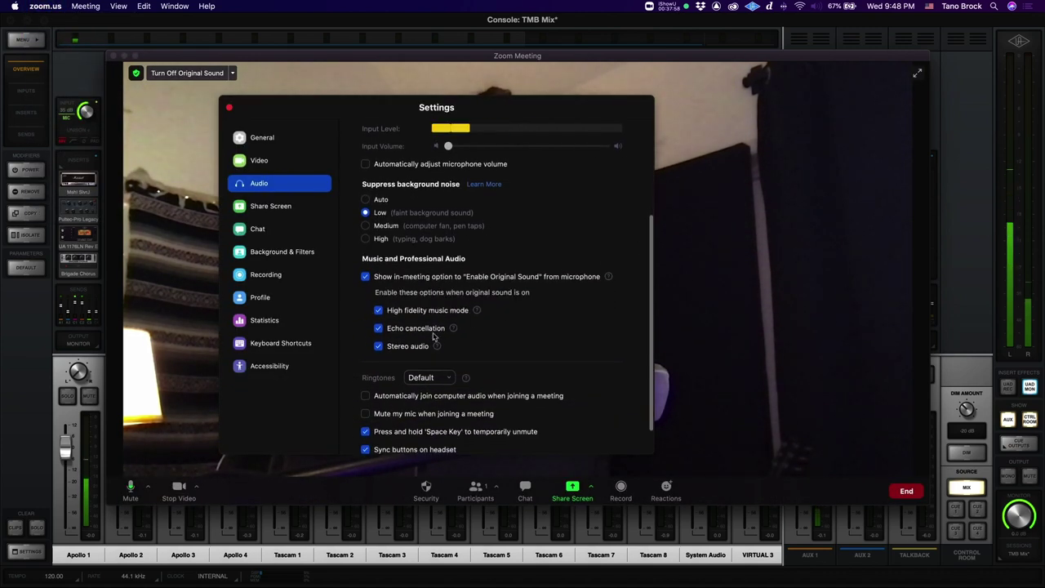
pyautogui.click(192, 485)
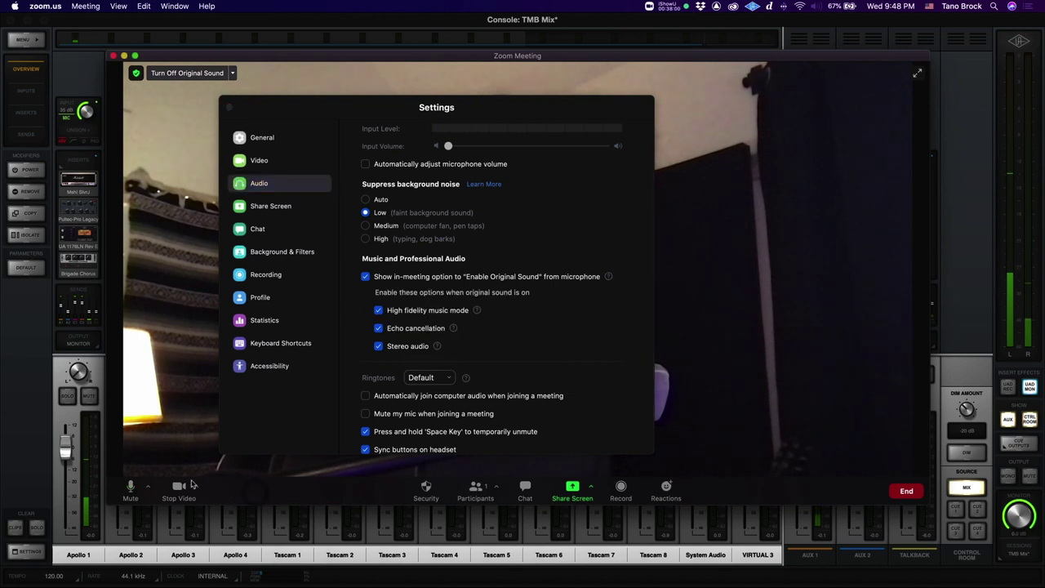
pyautogui.click(230, 110)
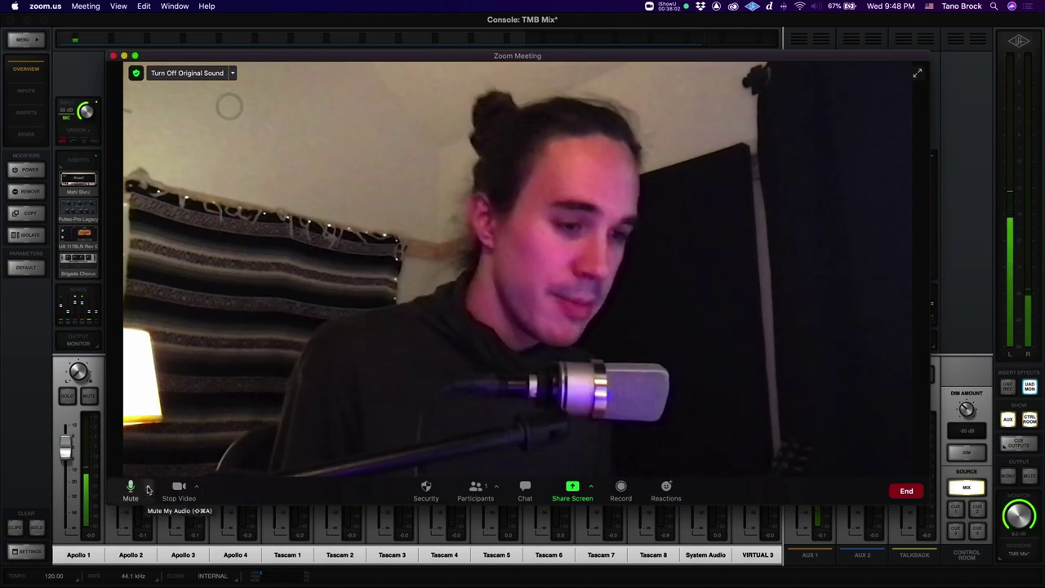
# Show the meeting's available microphones and speakers to check the current selections
pyautogui.click(147, 488)
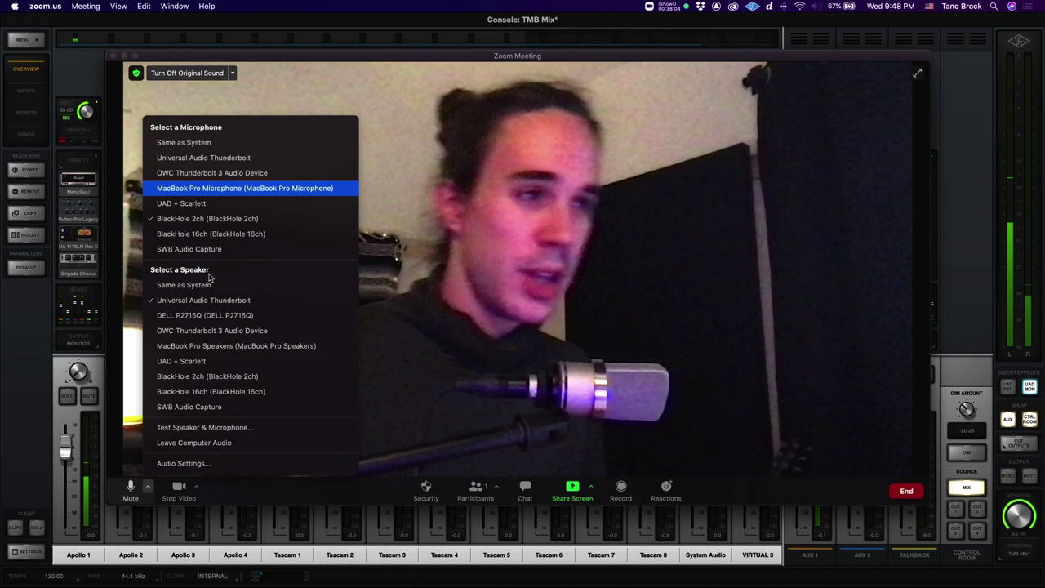